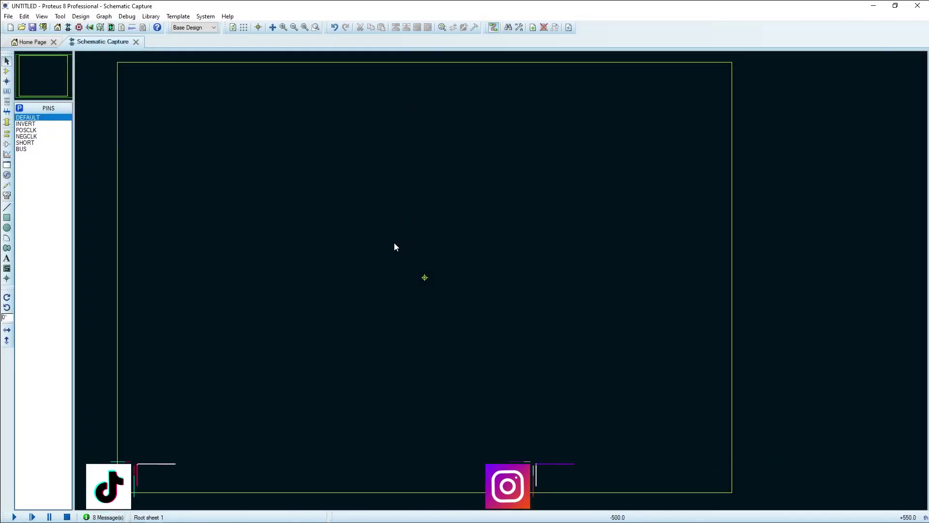
Pan the empty sheet, then scroll down through the Tutorial Proteus playlist on YouTube
middle_click_drag(394, 242, 469, 241)
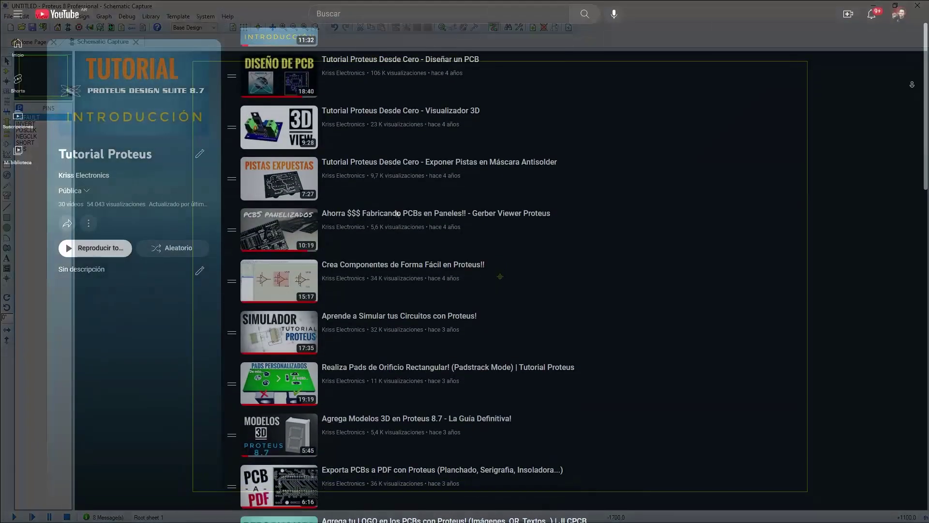
scroll(396, 213, "down", 1)
scroll(396, 213, "down", 1)
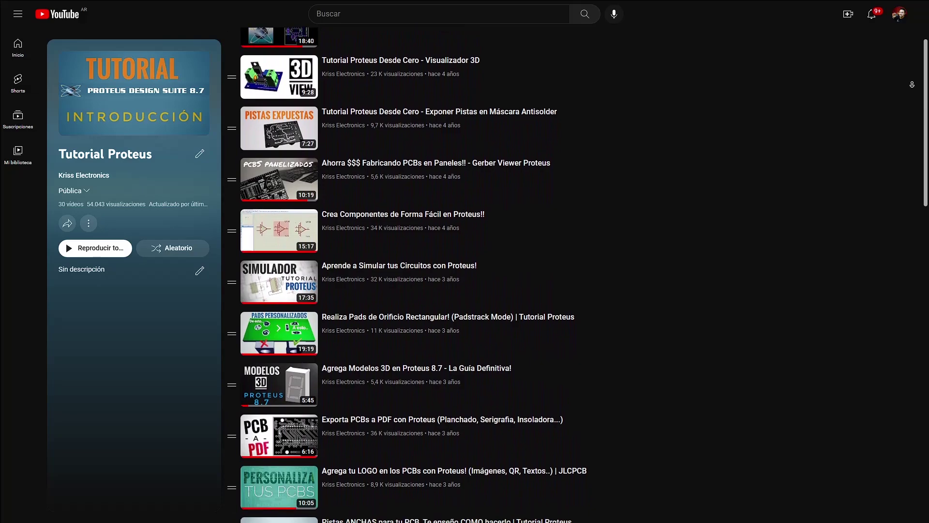
scroll(396, 261, "down", 1)
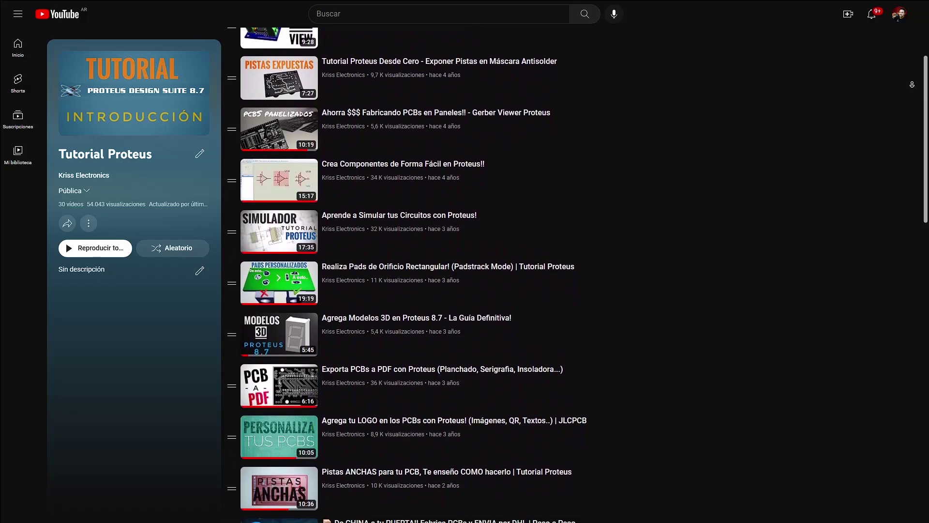
scroll(396, 270, "down", 1)
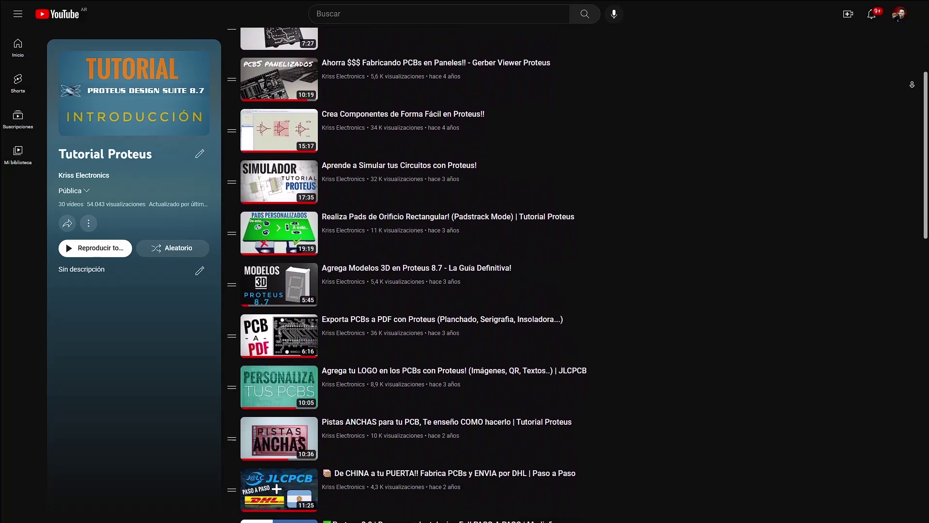
scroll(396, 271, "down", 1)
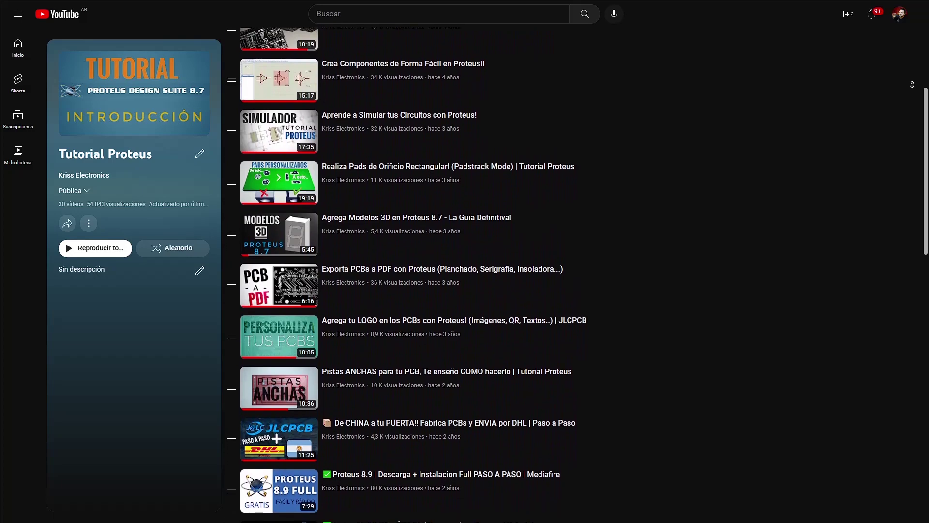
scroll(396, 271, "down", 1)
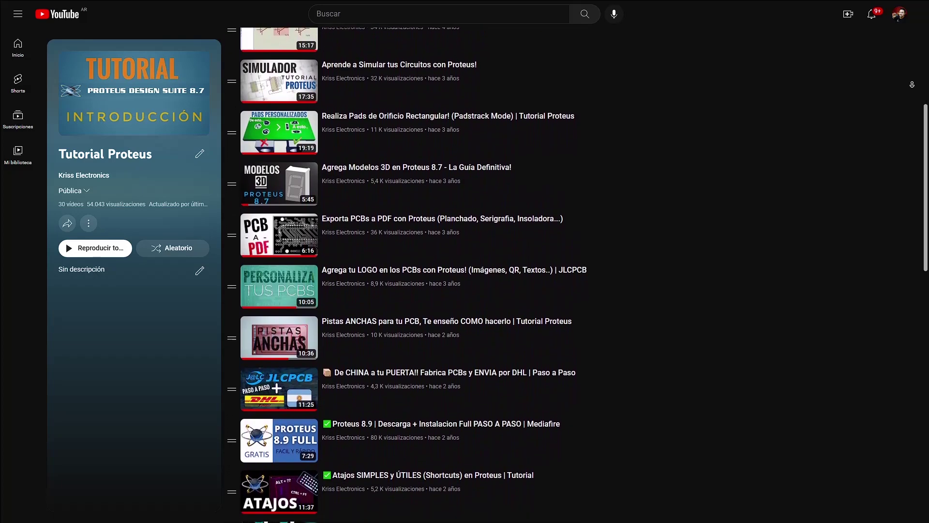
scroll(395, 271, "down", 1)
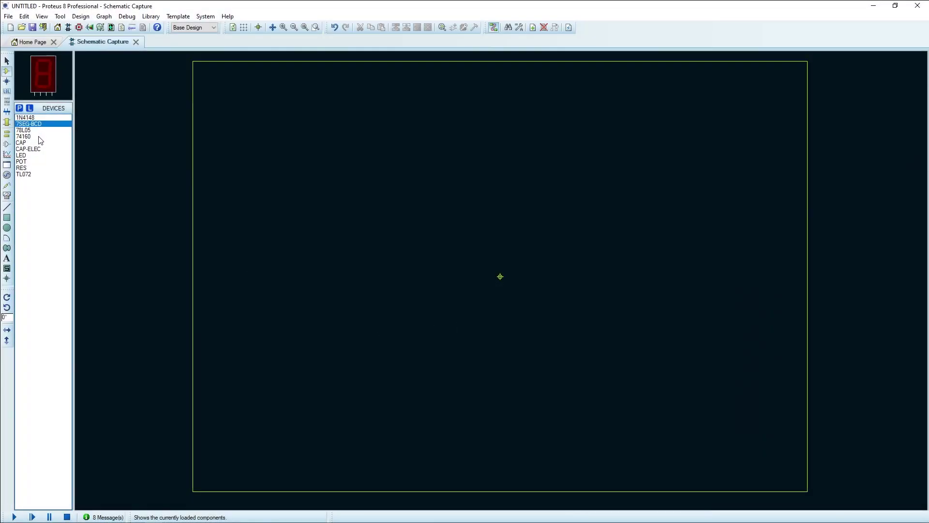
Place a rotated 74160 counter on the sheet as U1
left_click(38, 137)
left_click(21, 161)
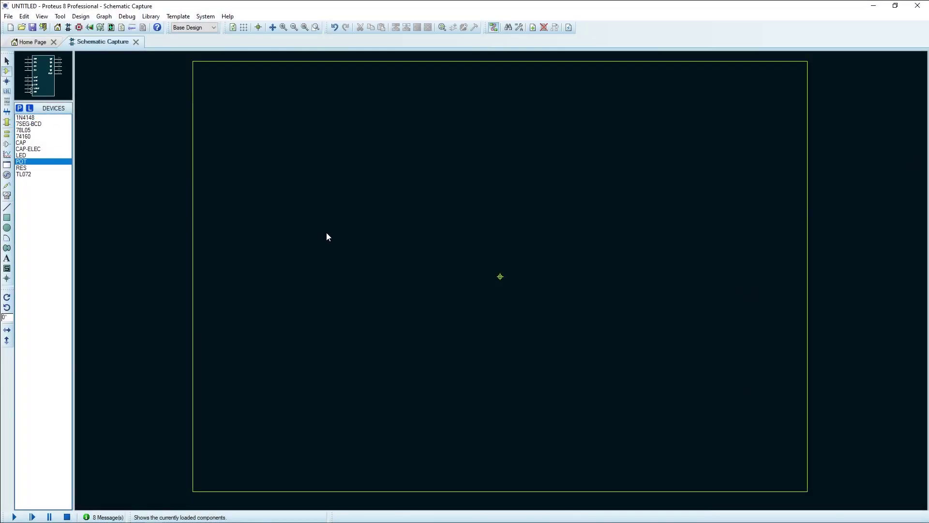
left_click(38, 135)
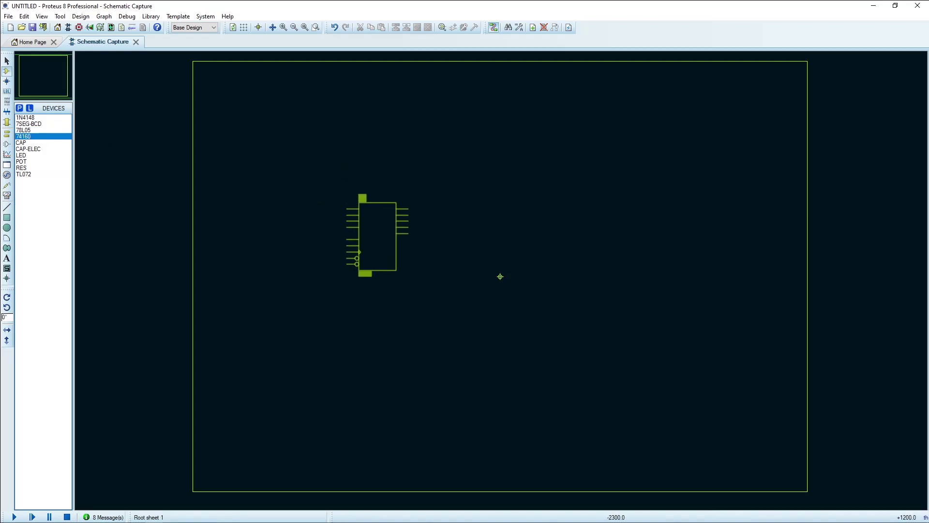
key("KP_Subtract")
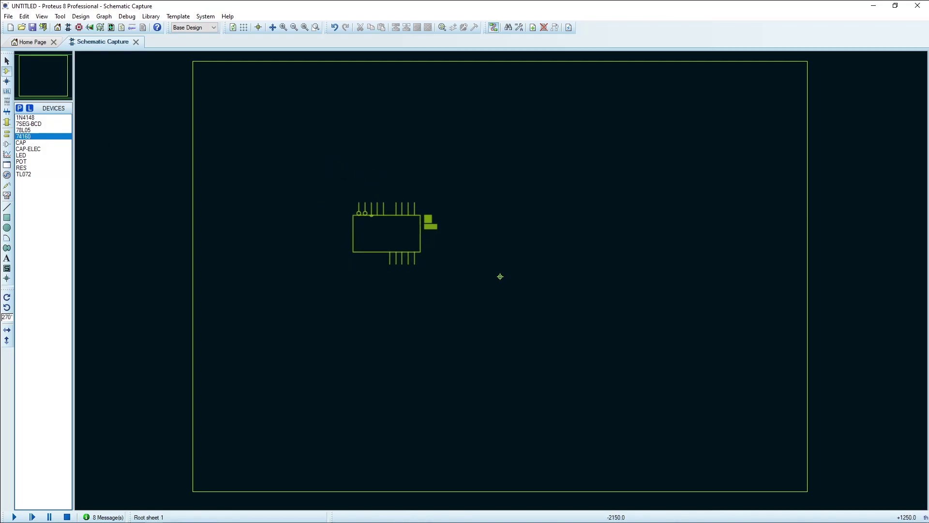
left_click(500, 277)
Place a 7SEG-BCD display to the right of U1
scroll(503, 276, "up", 1)
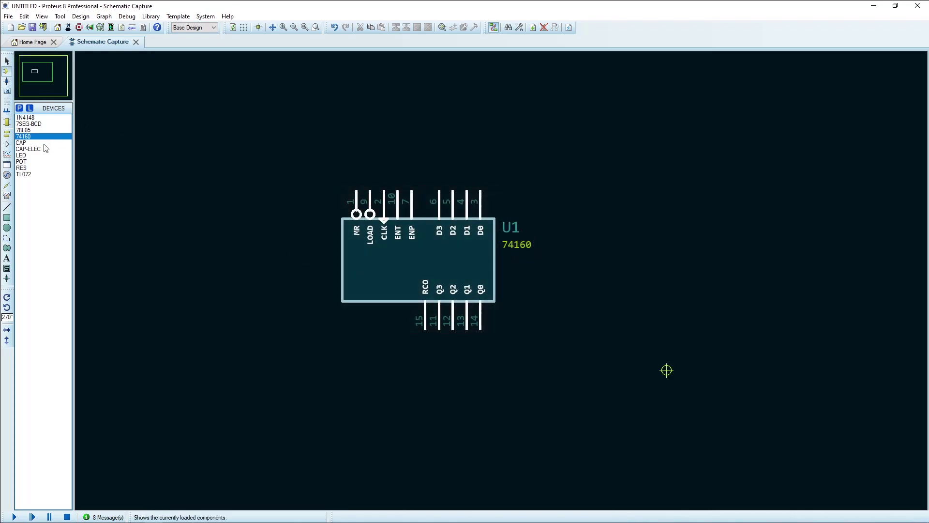
left_click(39, 124)
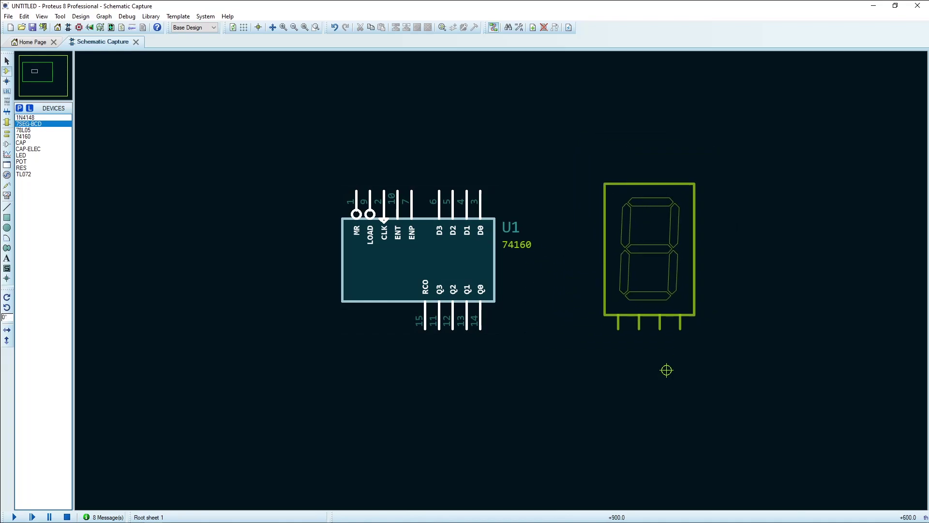
left_click(649, 257)
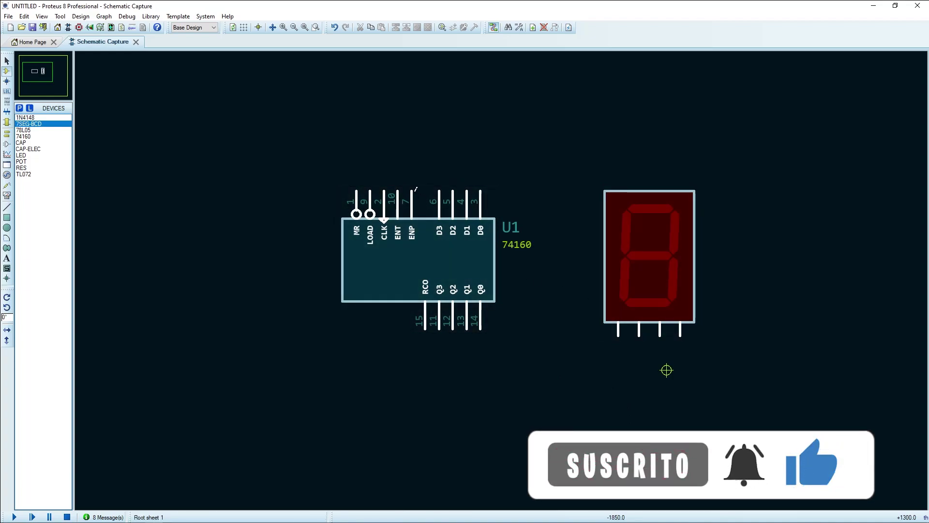
Wire U1's ENP, MR, LOAD and ENT pins together on one top wire
left_click(412, 190)
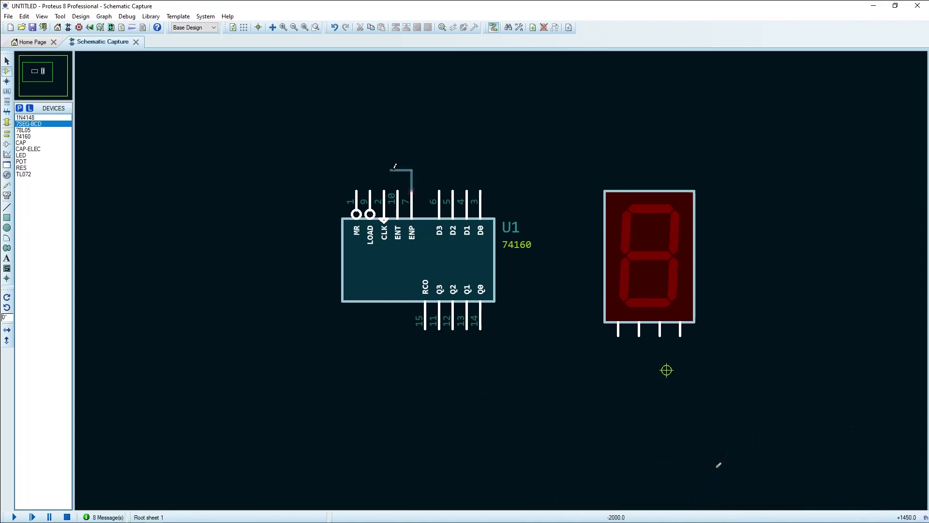
left_click(356, 185)
left_click(370, 190)
left_click(370, 169)
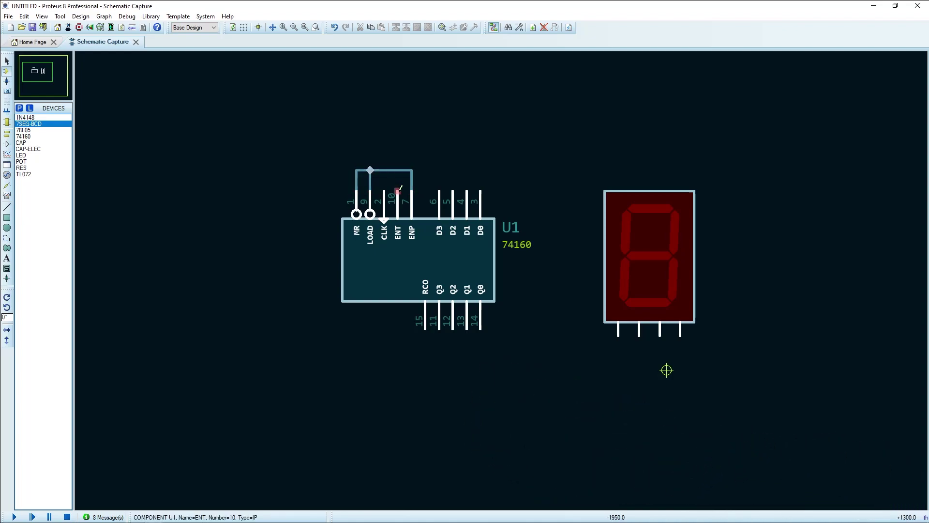
left_click(398, 190)
middle_click_drag(374, 126, 334, 170)
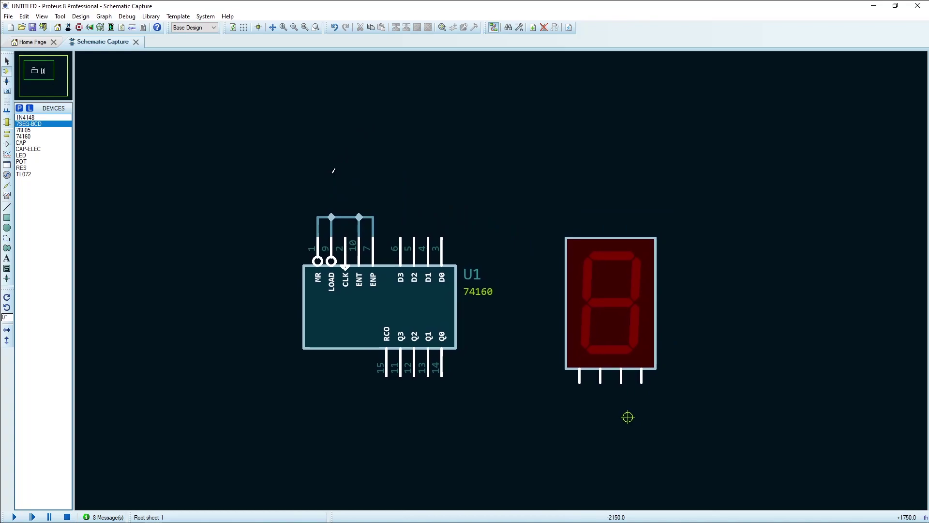
Place a POWER terminal above the tied pins
left_click(7, 133)
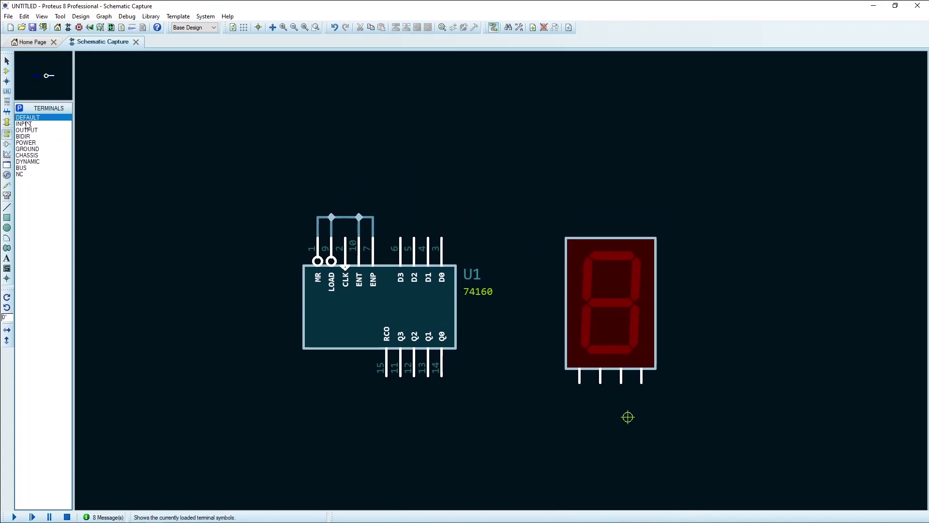
left_click(27, 142)
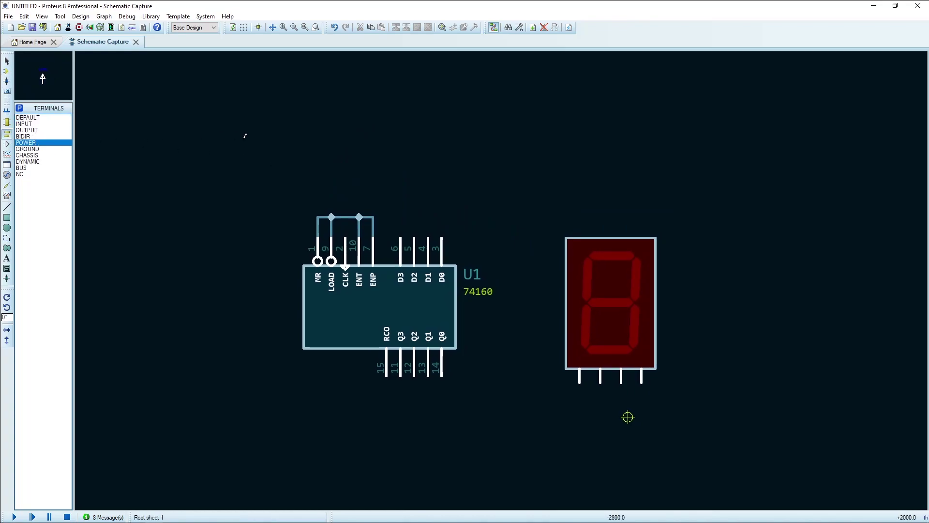
left_click(318, 203)
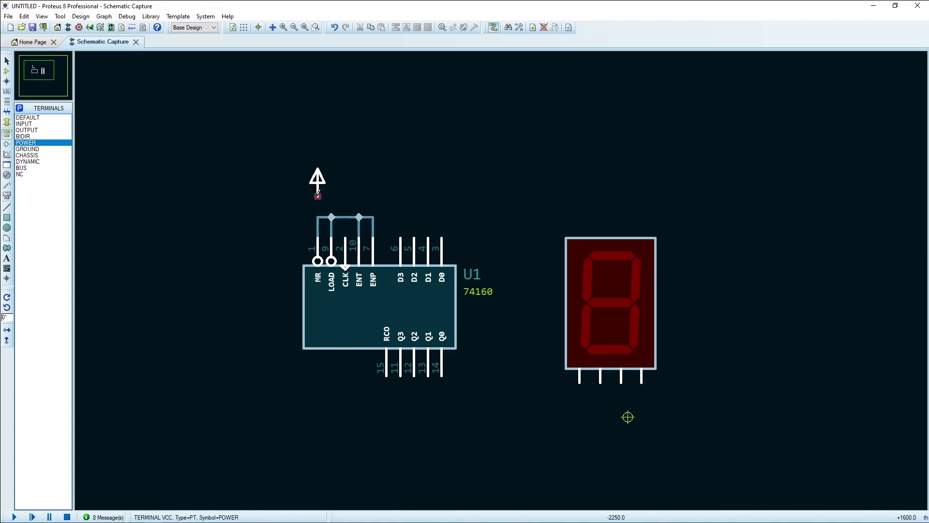
left_click(8, 176)
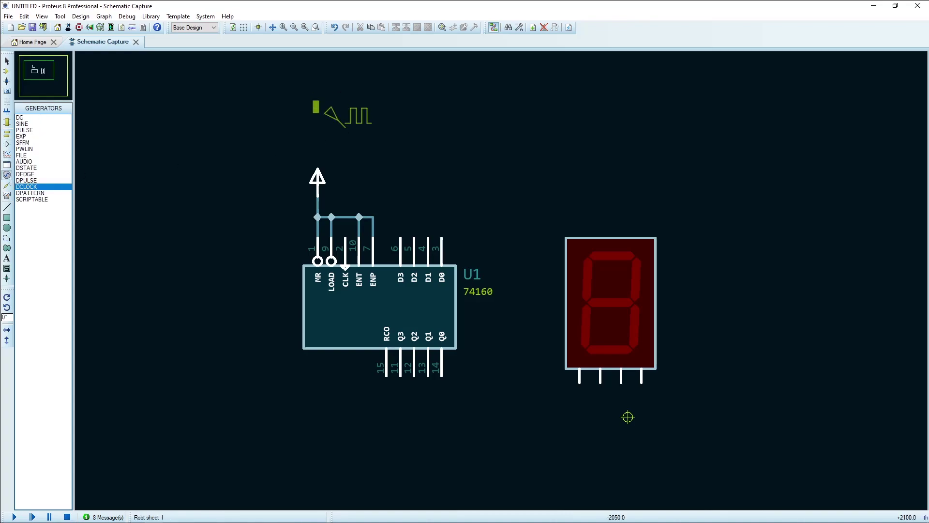
Place a clock generator driving U1's CLK pin and wire Q0 and Q1 to the display
left_click(345, 126)
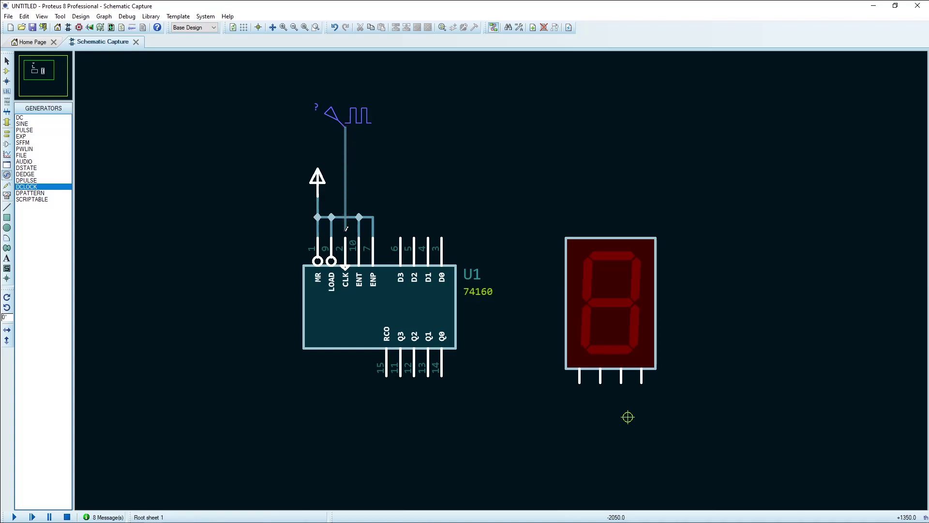
left_click(345, 238)
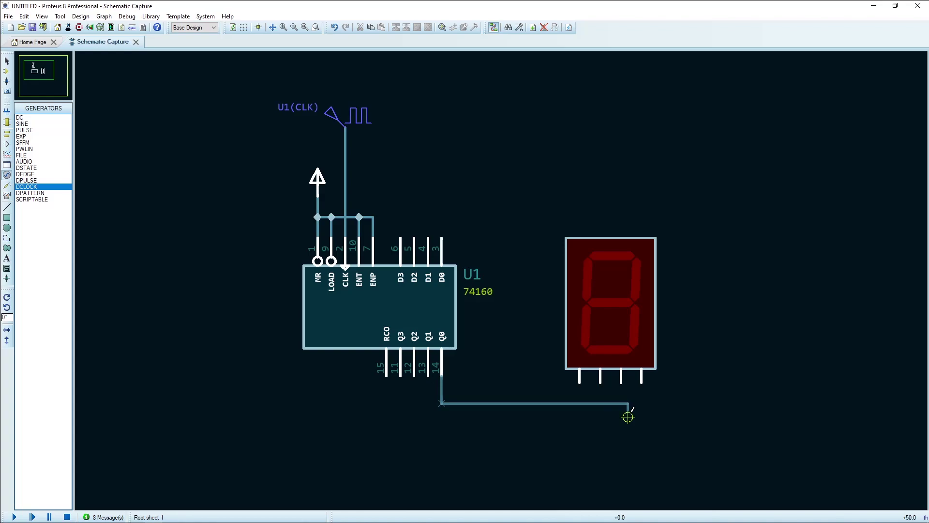
left_click(641, 383)
double_click(621, 383)
left_click(600, 383)
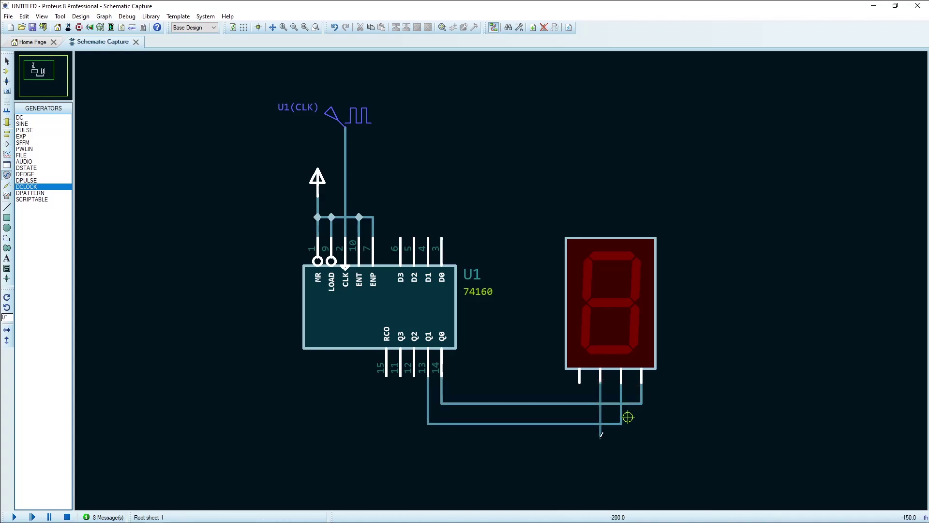
Route Q2 and Q3 from U1 pins 12 and 11 to the display's remaining inputs
left_click(600, 436)
left_click(413, 375)
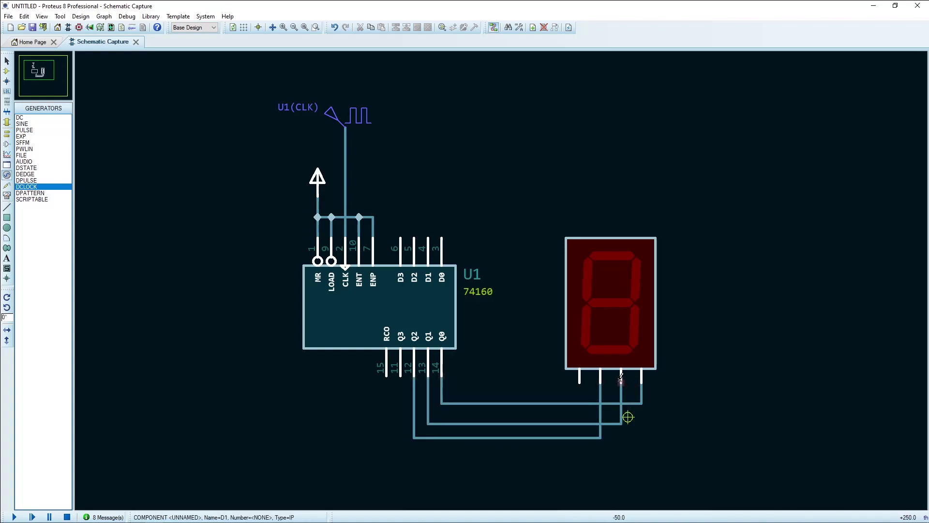
left_click(579, 382)
left_click(579, 458)
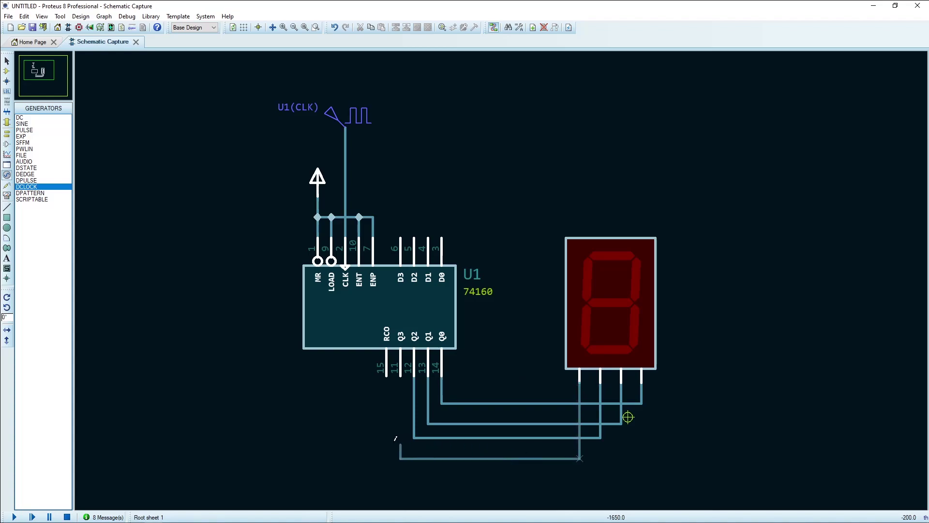
left_click(399, 375)
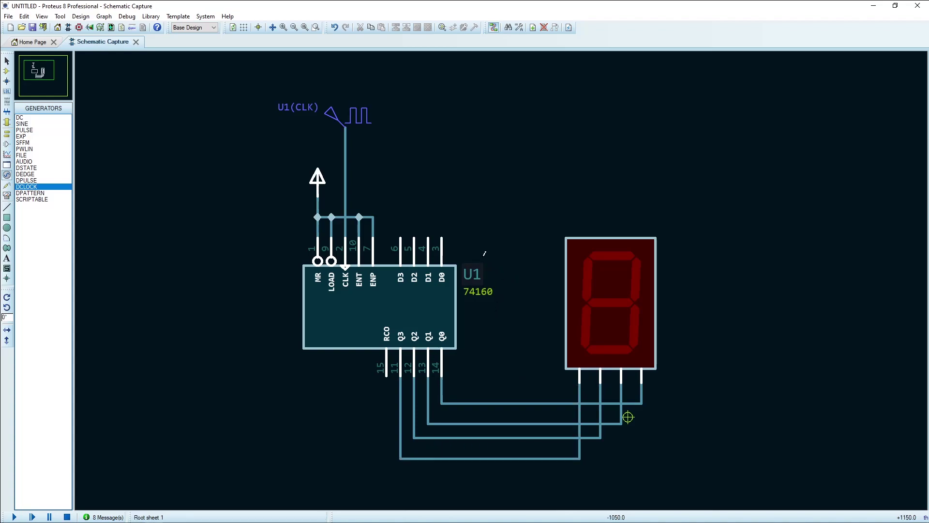
Accept the clock settings, run and stop the counting simulation, then delete the Q0 wire
double_click(343, 128)
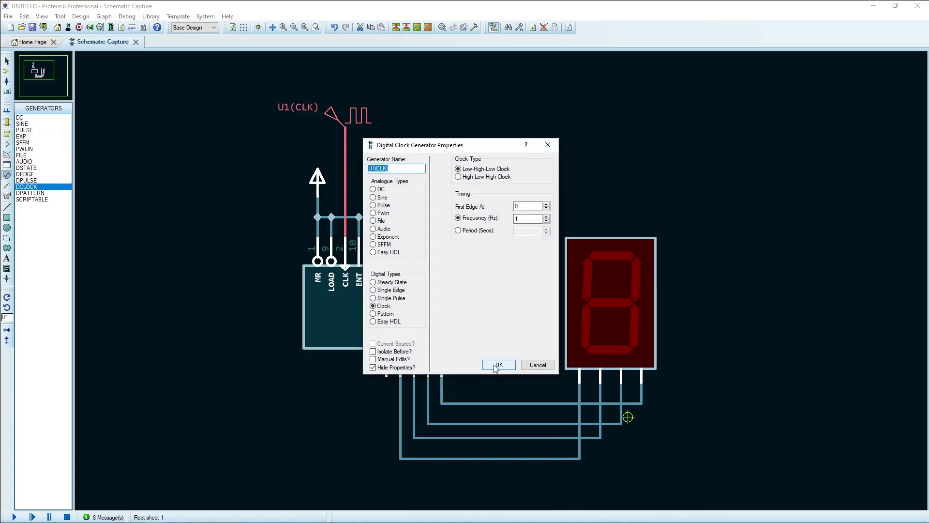
left_click(498, 364)
left_click(14, 517)
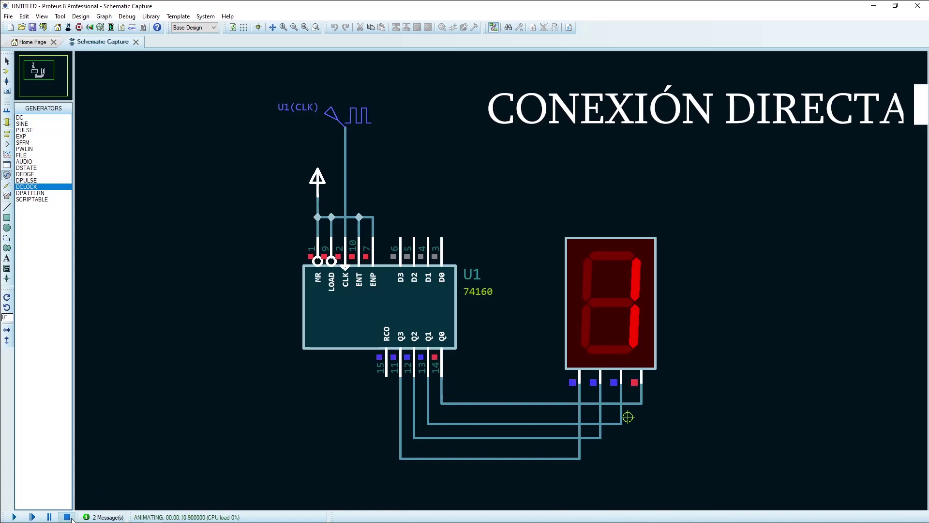
key("shift+Pause")
right_click(498, 402)
right_click(498, 402)
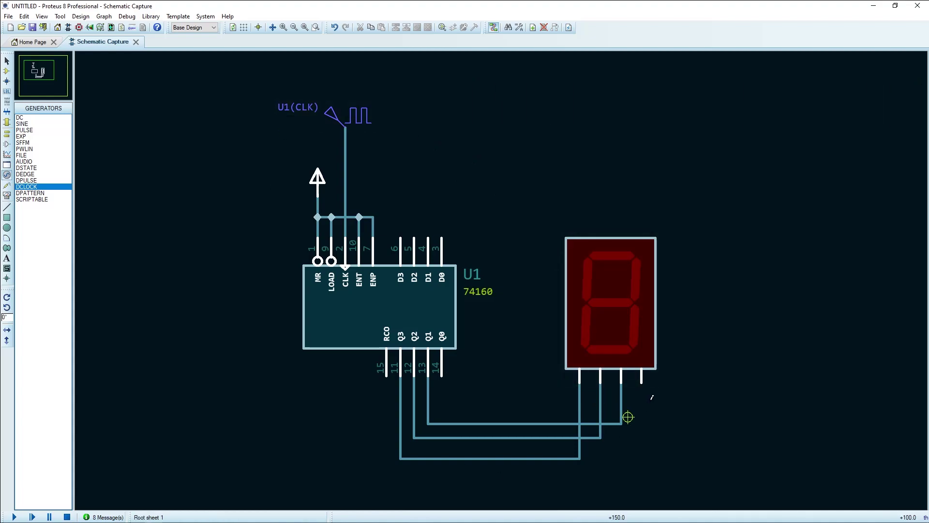
Rewire the display's rightmost input back to U1's Q0 pin
left_click(641, 382)
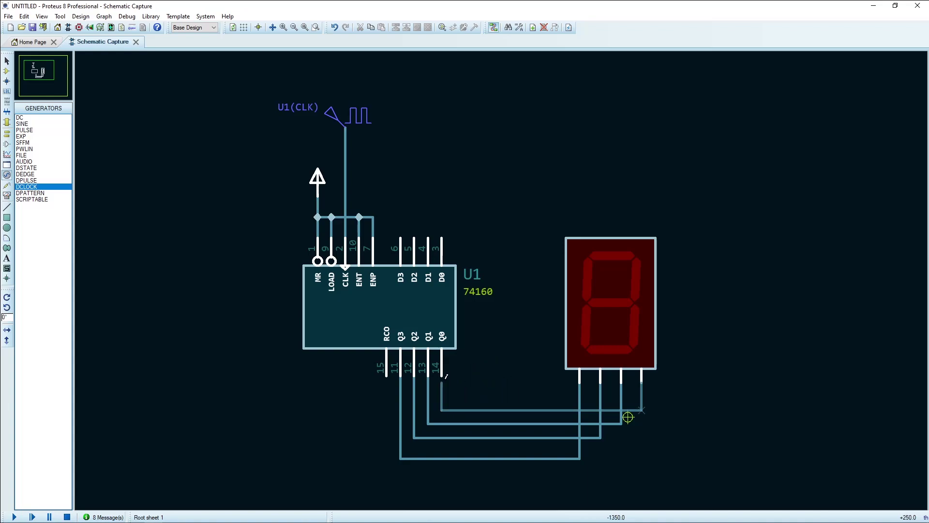
left_click(442, 375)
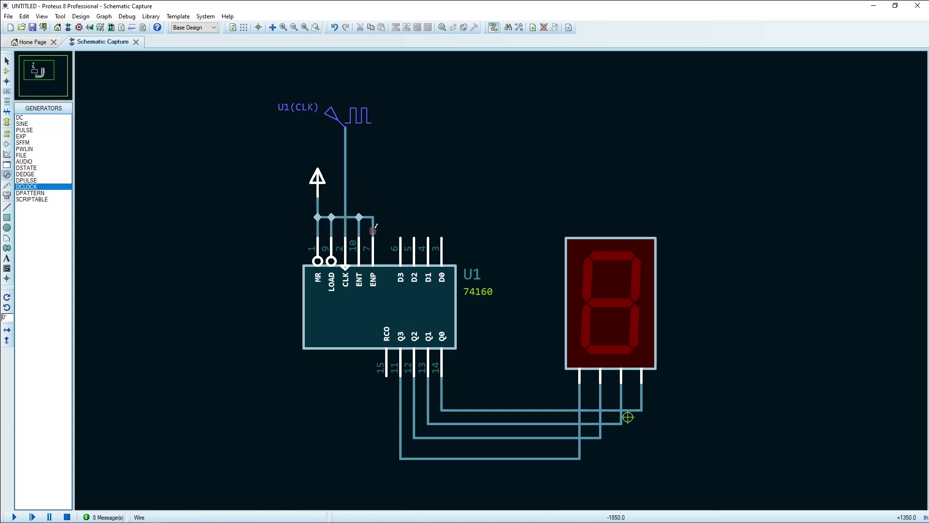
Tie the 74160's ENP, LOAD and ENT pins up to the power net alongside MR
key("Escape")
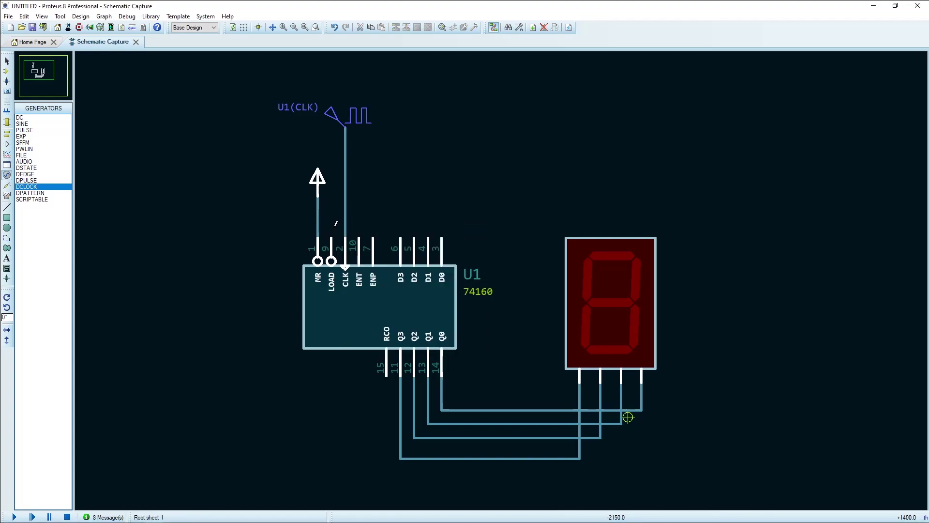
left_click(373, 237)
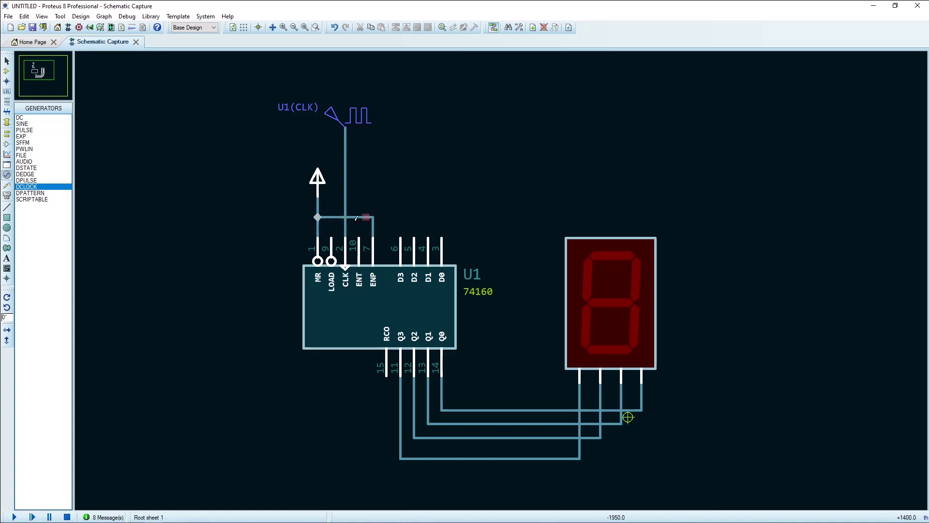
scroll(356, 218, "up", 2)
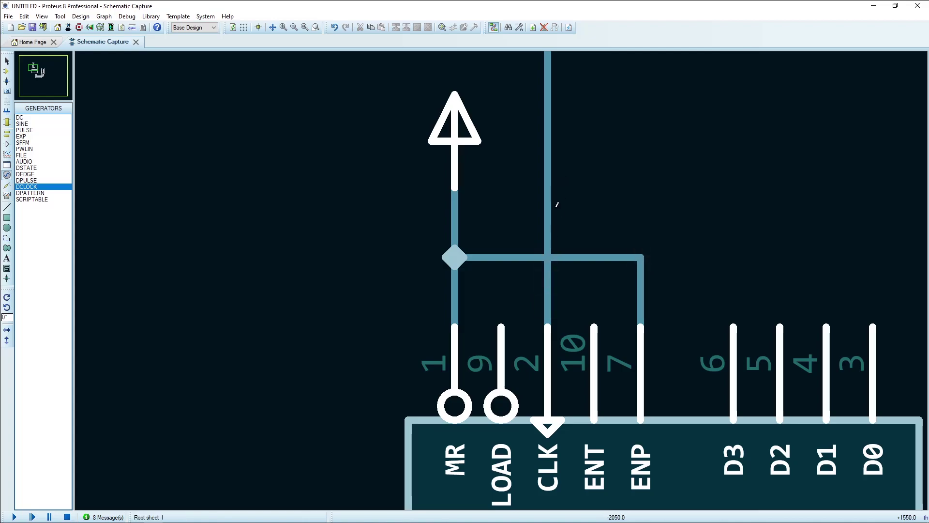
scroll(556, 204, "down", 2)
middle_click_drag(549, 230, 486, 275)
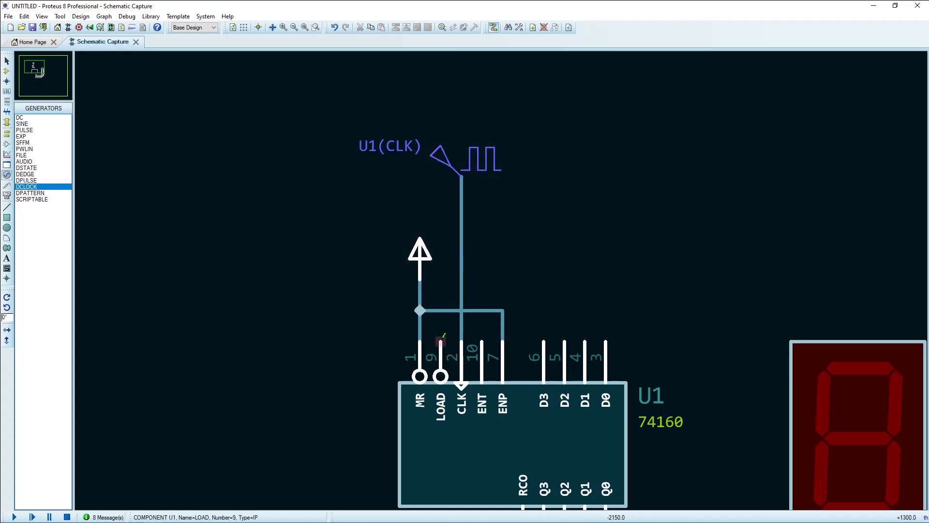
left_click(441, 340)
left_click(441, 309)
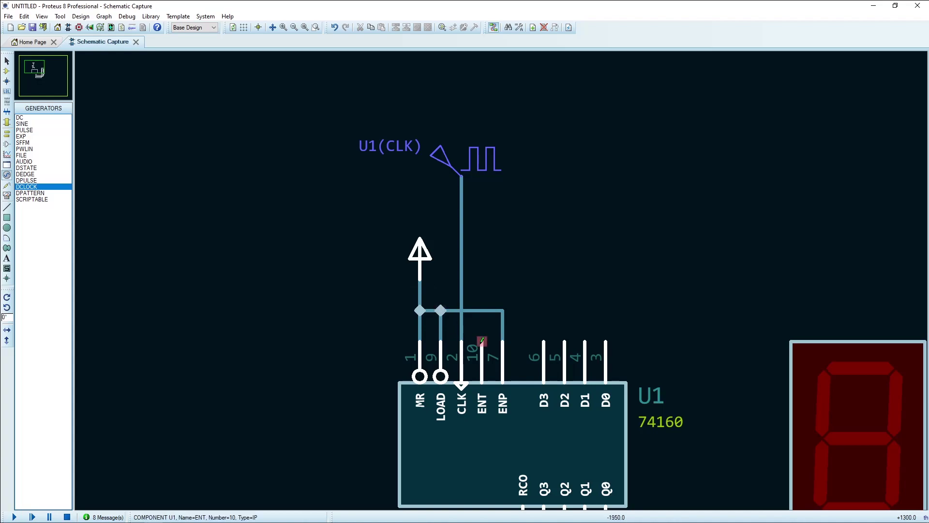
left_click(482, 338)
middle_click_drag(552, 289, 417, 224)
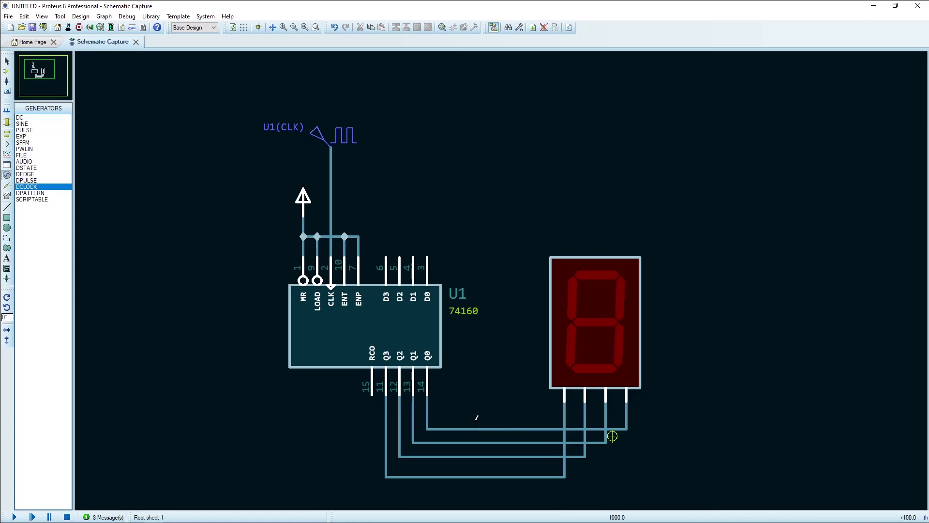
Delete the Q3 wire and draw short stubs below pin 11 and the display's leftmost pin
scroll(475, 419, "up", 1)
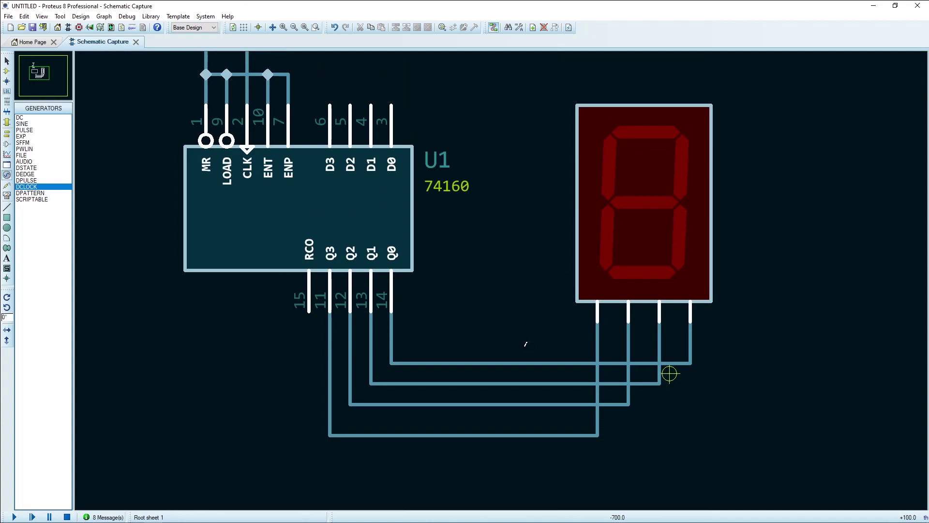
right_click(329, 352)
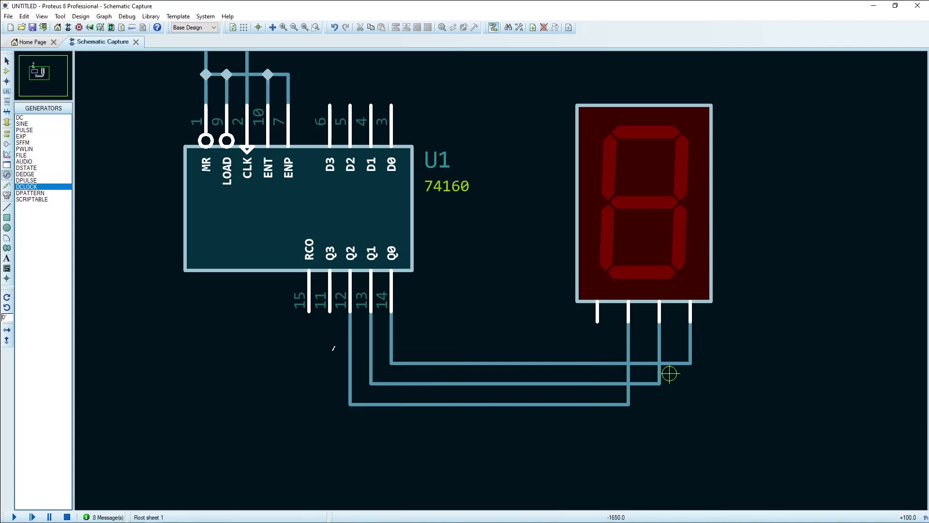
left_click(330, 312)
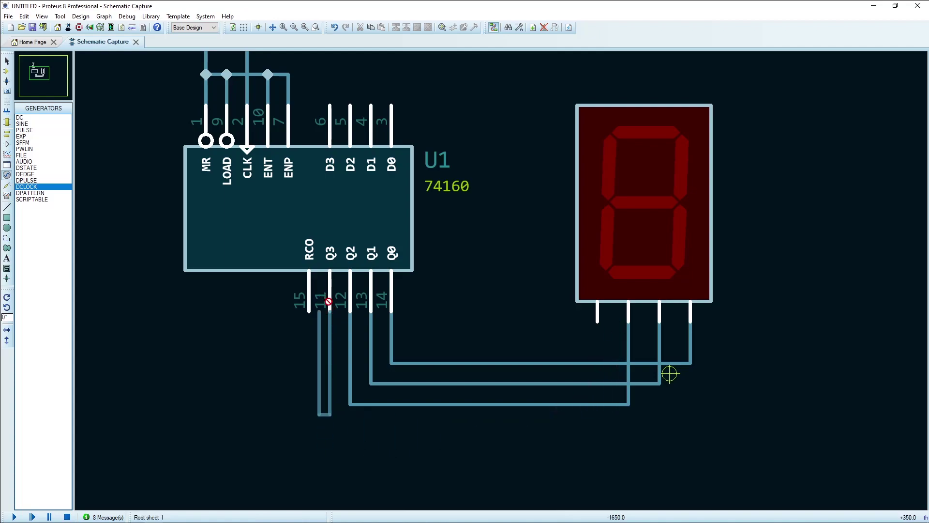
double_click(331, 352)
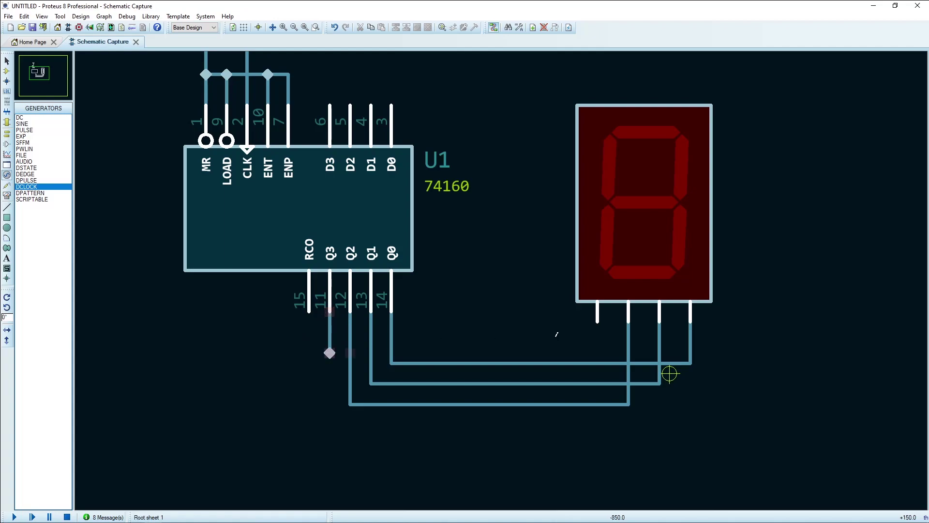
left_click(597, 322)
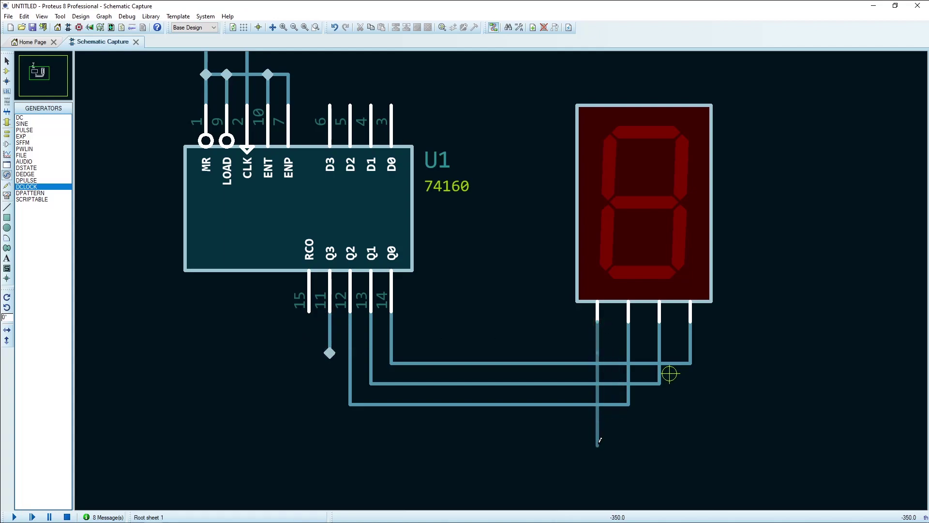
double_click(598, 441)
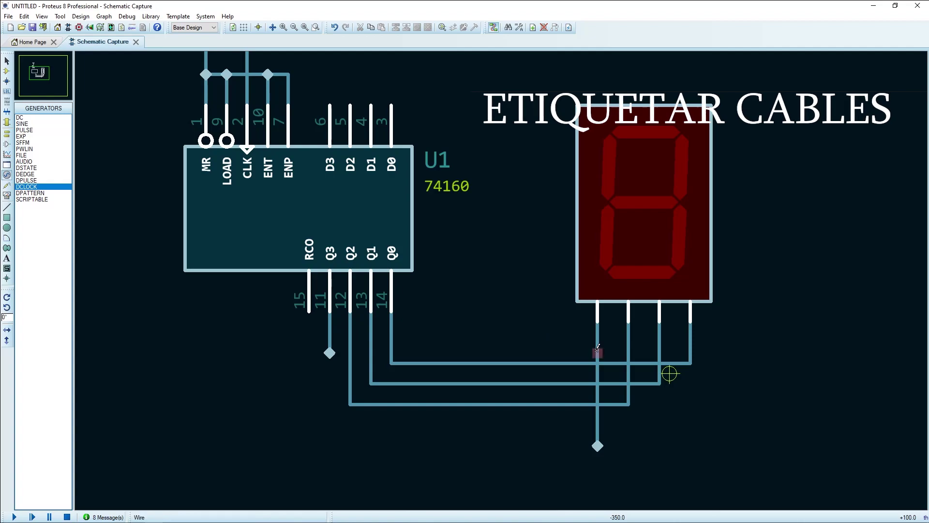
Label both new stub wires Q3
left_click(9, 93)
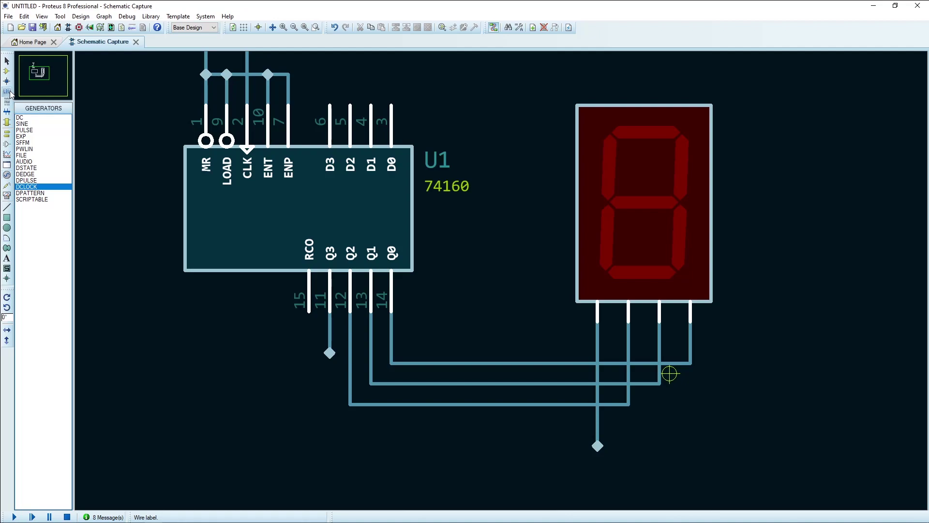
left_click(329, 331)
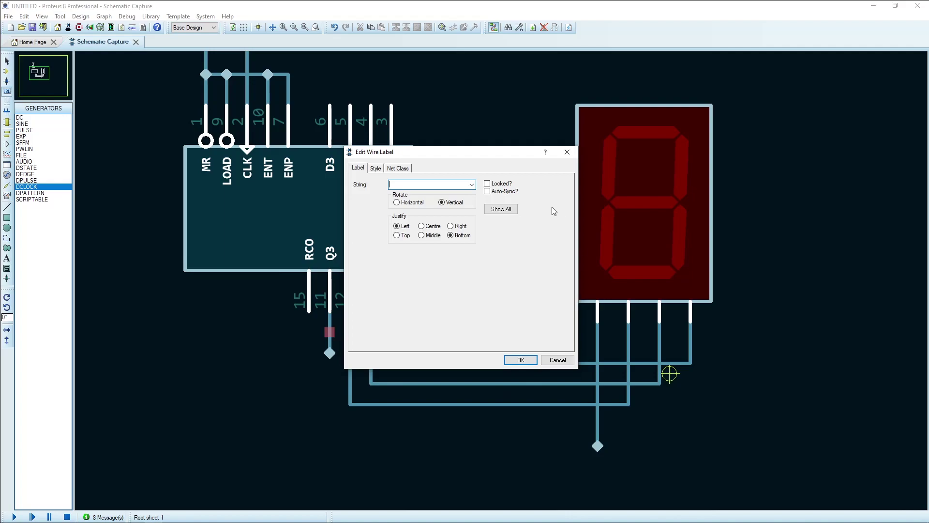
left_click_drag(468, 158, 495, 177)
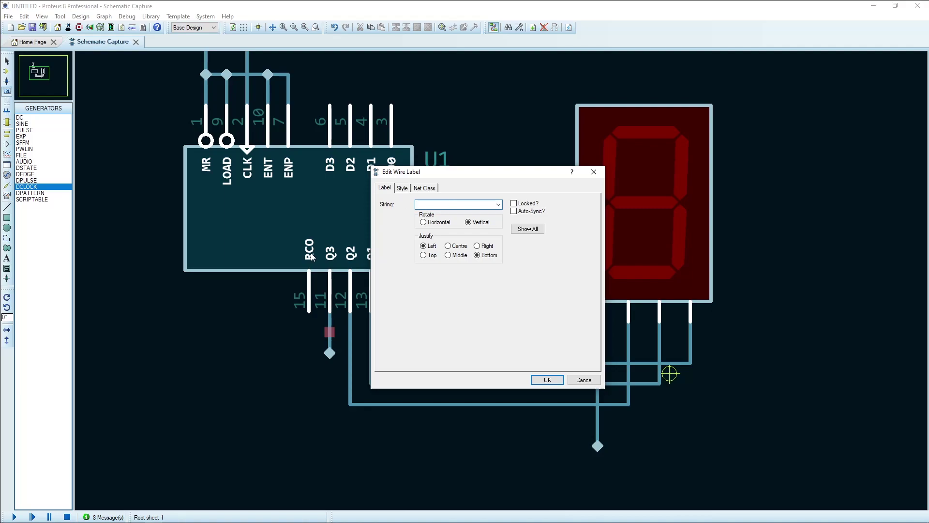
type("Q3")
left_click(547, 380)
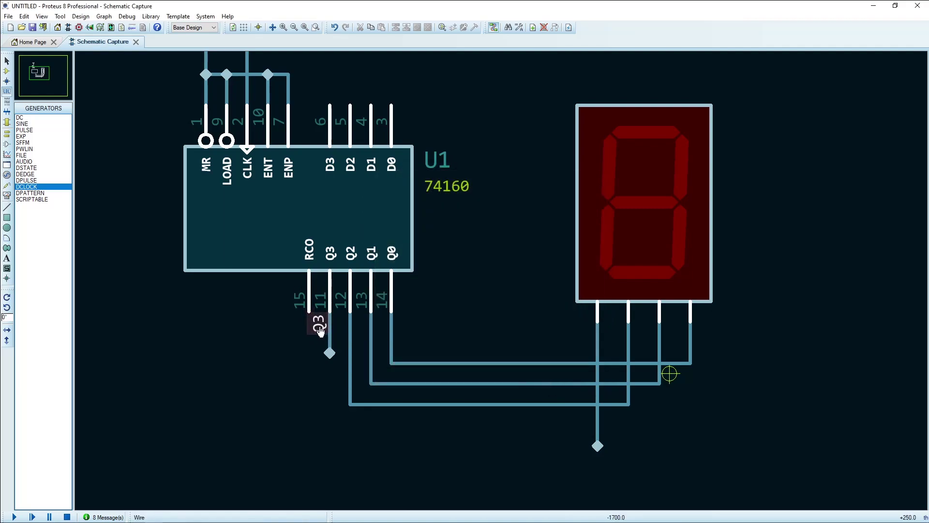
left_click(319, 330)
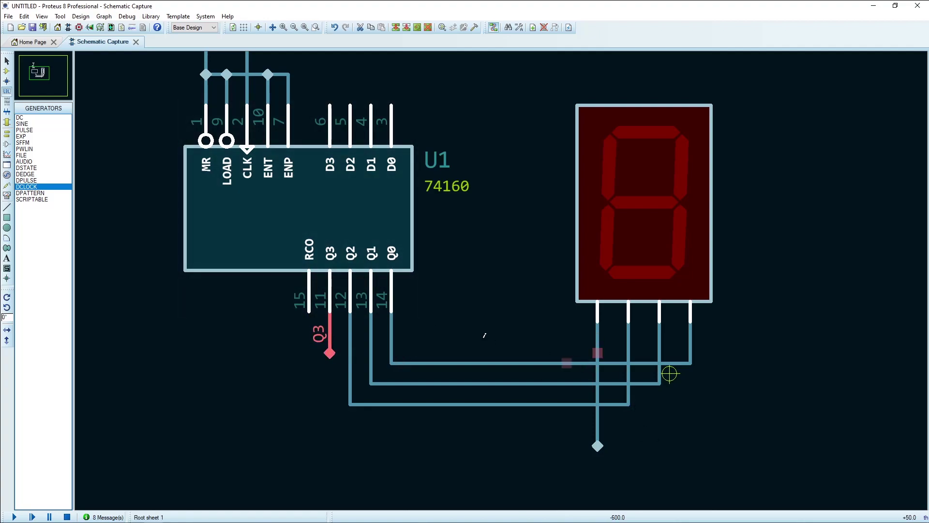
left_click(597, 342)
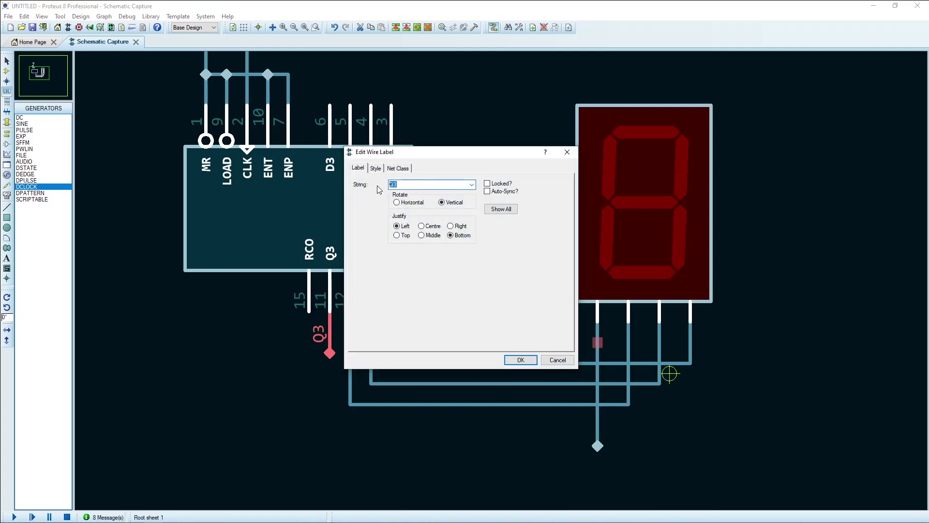
left_click(470, 184)
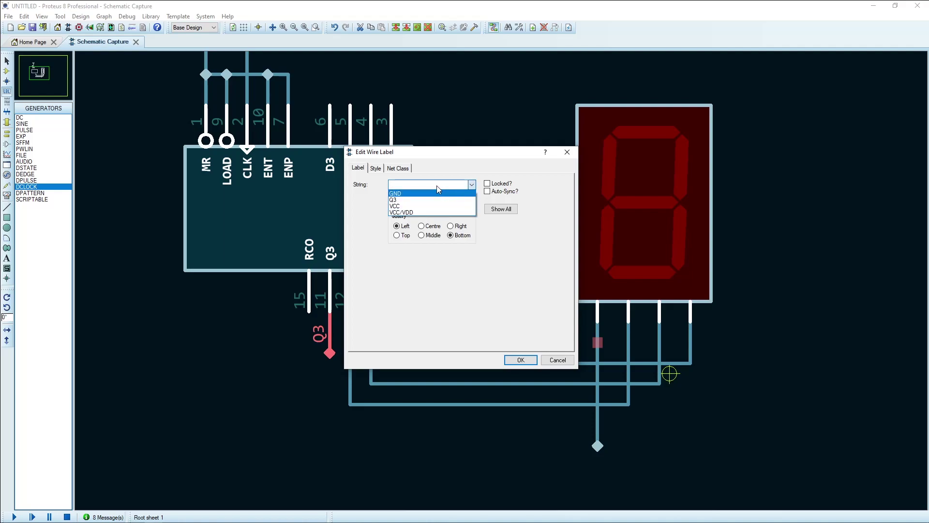
left_click(400, 199)
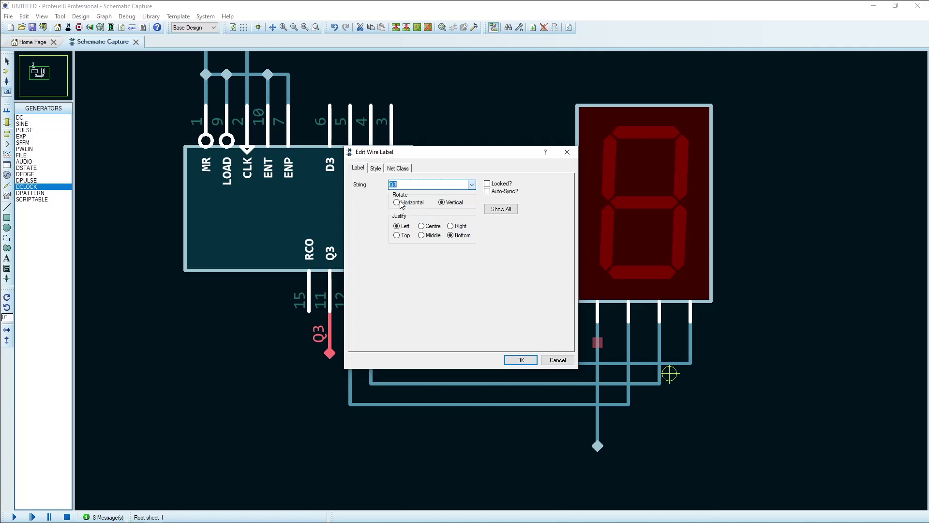
left_click(520, 359)
Run a quick test simulation of the counter and stop it
scroll(464, 160, "down", 1)
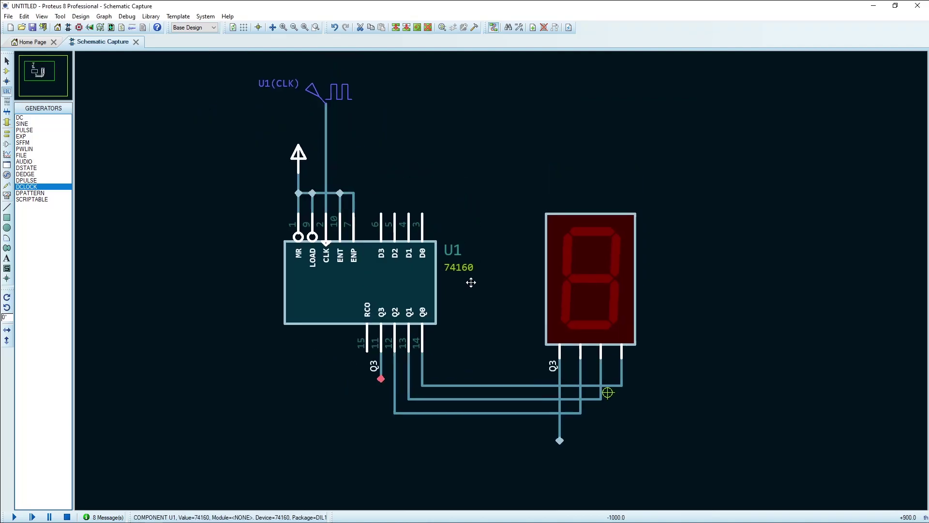
left_click(15, 516)
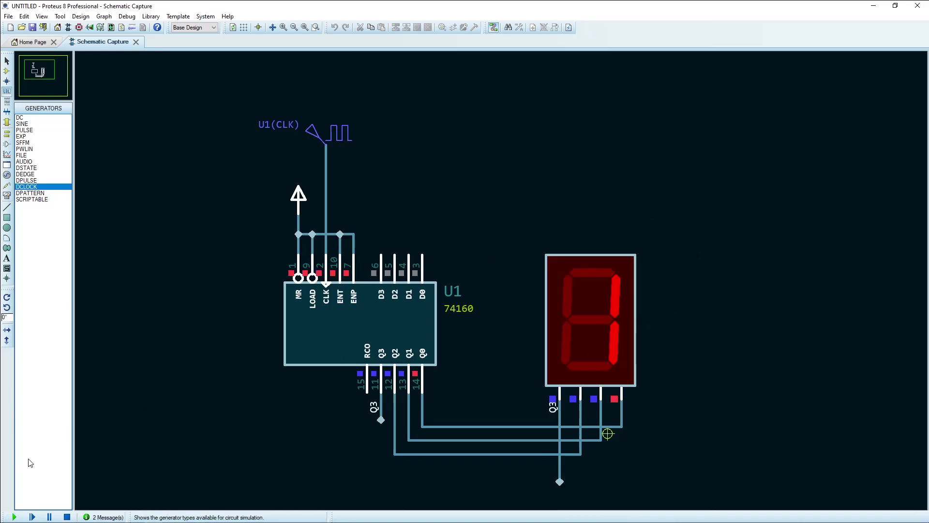
left_click(66, 516)
Edit the clock generator's frequency, then run and stop the counting simulation
double_click(338, 140)
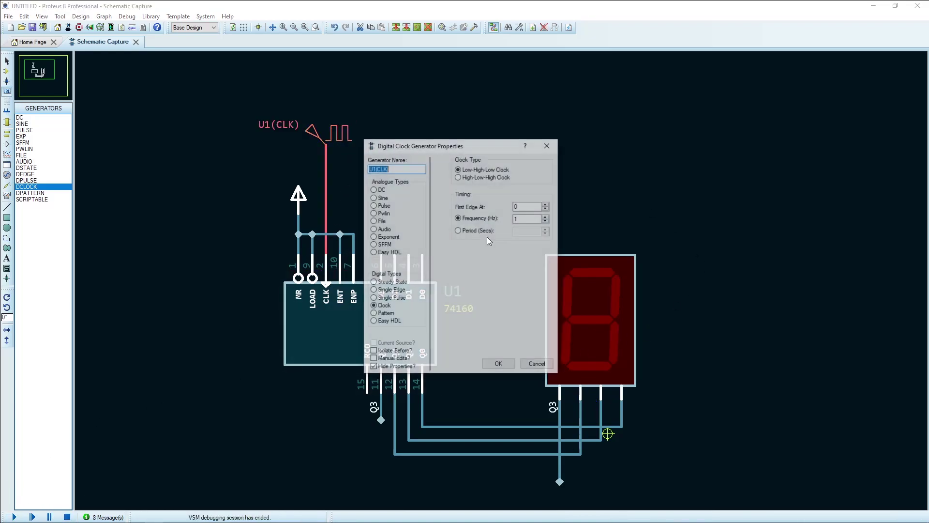
double_click(523, 219)
type("5")
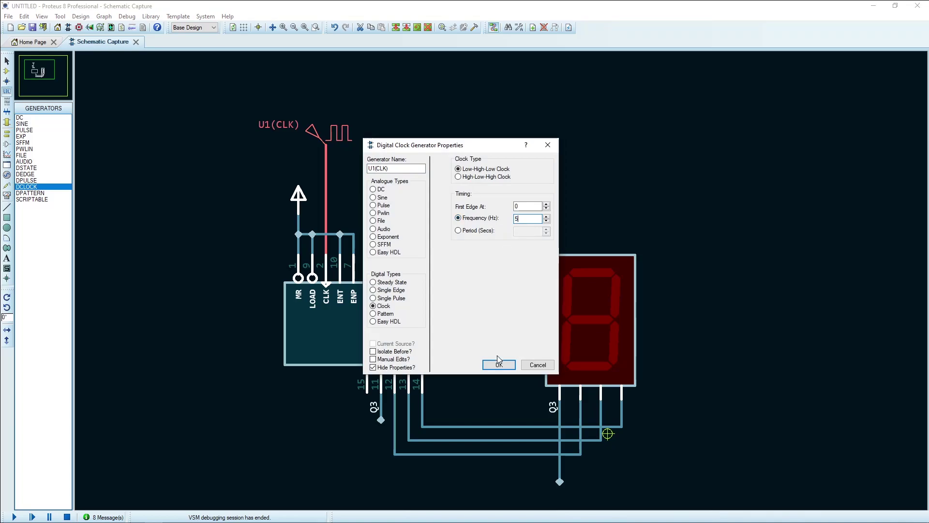
left_click(499, 364)
left_click(14, 517)
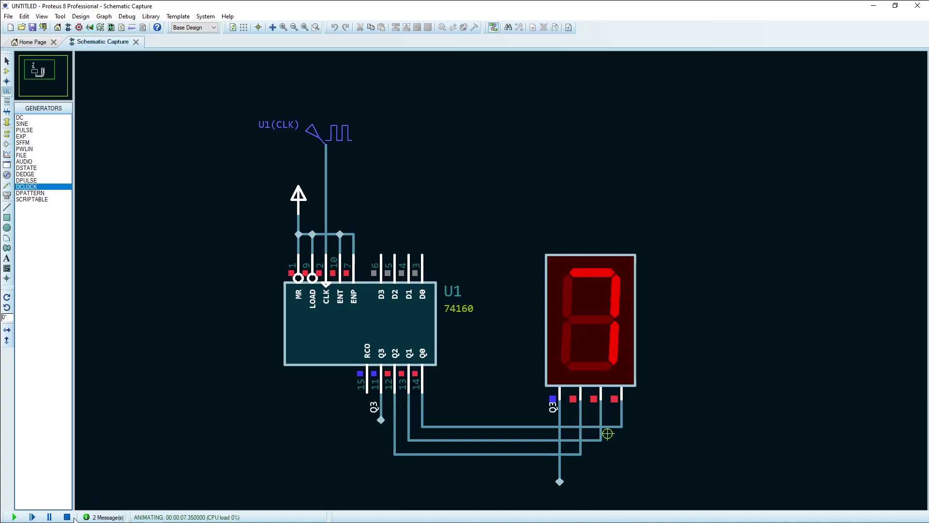
key("shift+Pause")
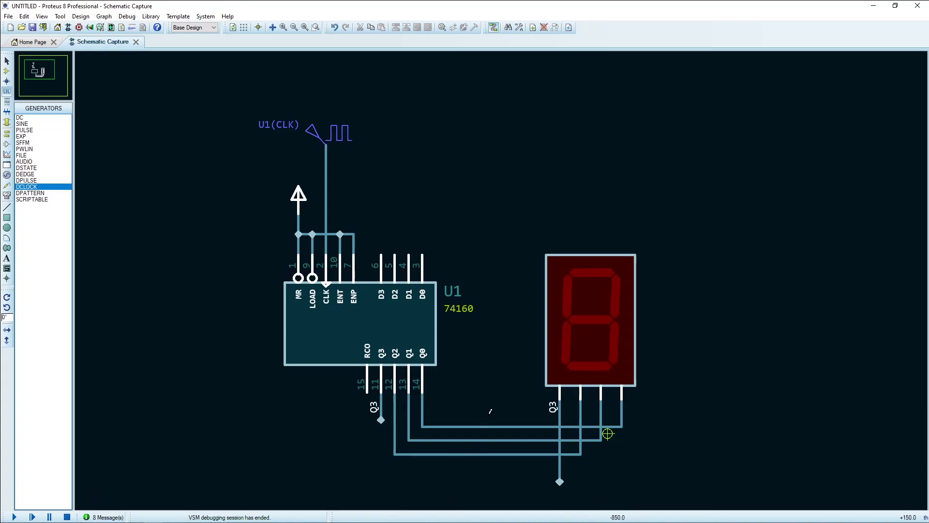
Replace the Q2 wire with a DEFAULT terminal wired to the display's second input
left_click(6, 136)
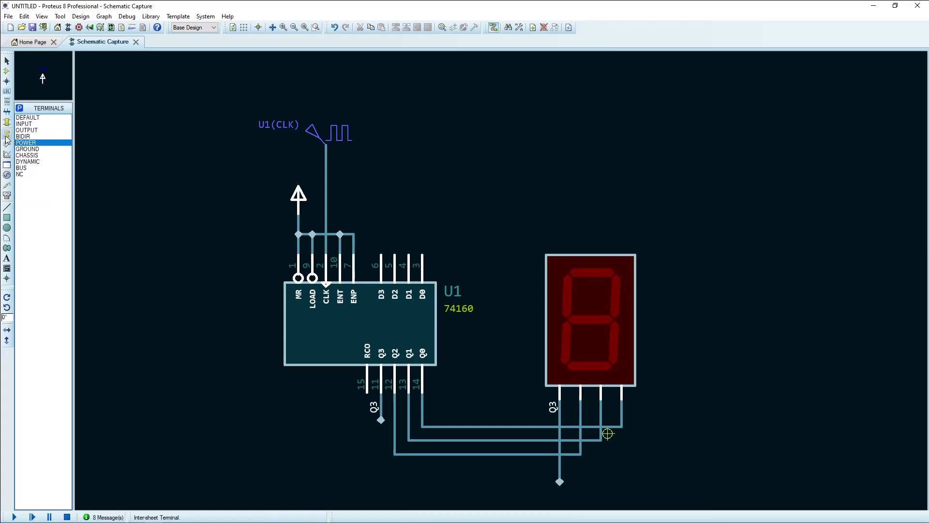
left_click(27, 117)
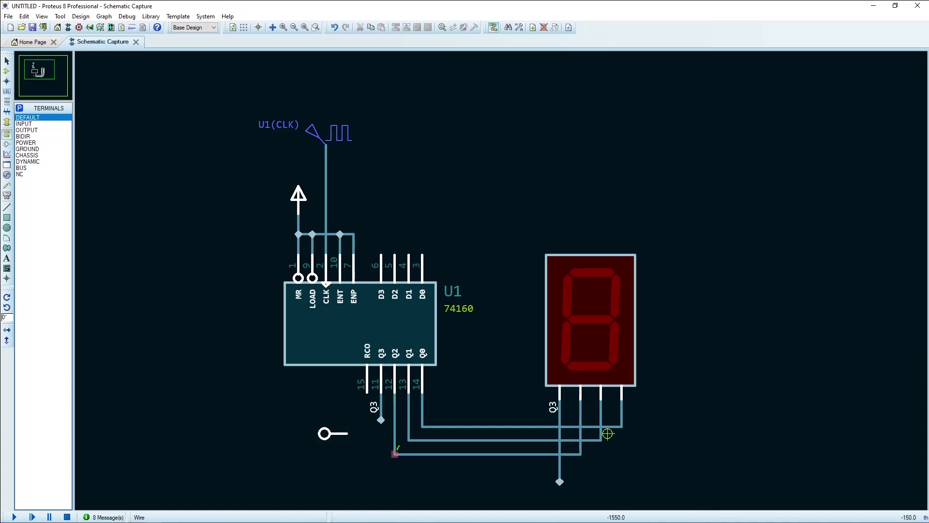
right_click(394, 450)
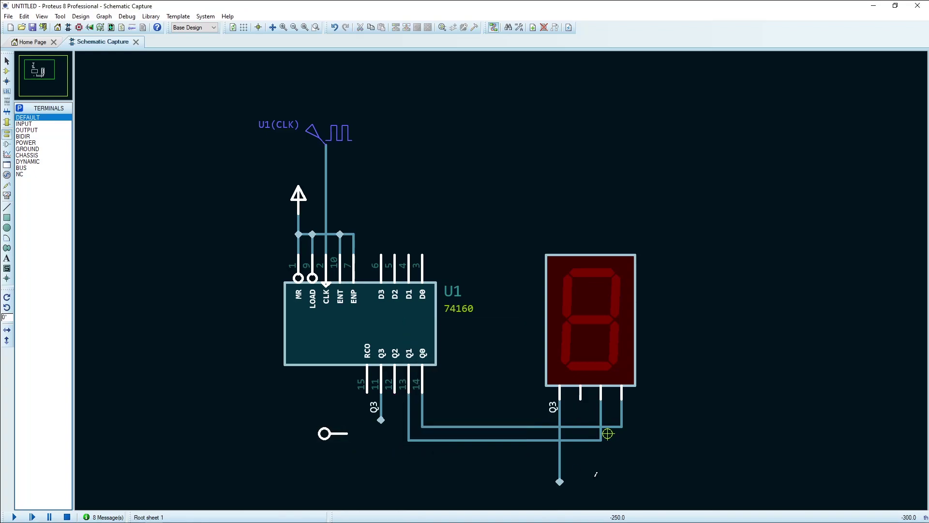
key("KP_Add")
key("KP_Add")
key("KP_Subtract")
left_click(580, 469)
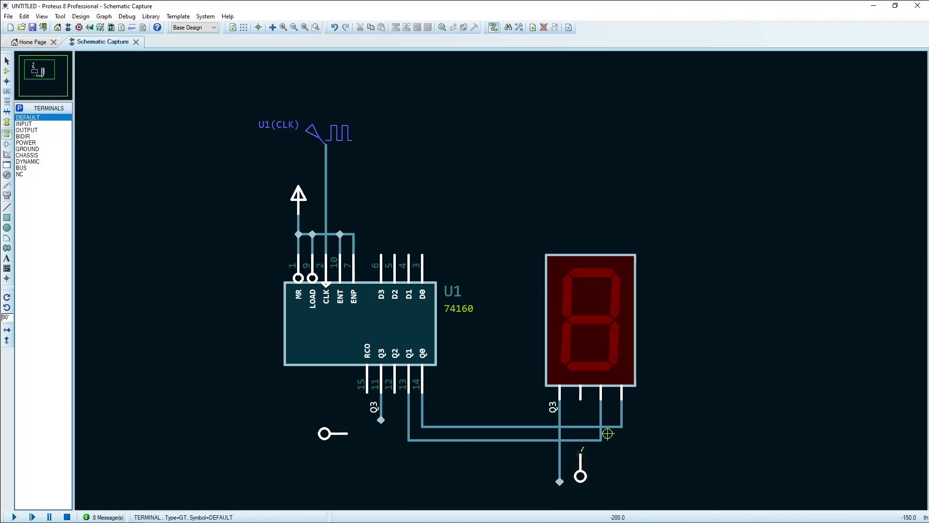
left_click(581, 453)
left_click(580, 398)
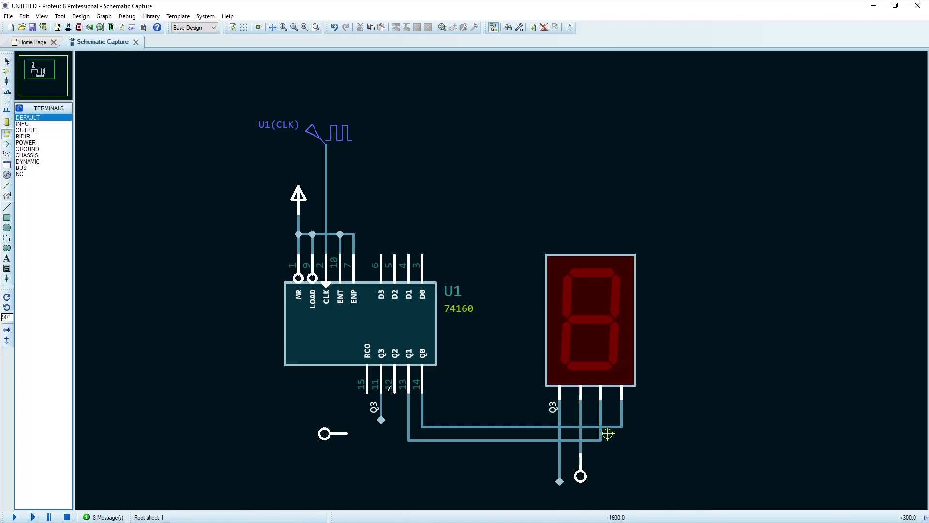
Wire U1's Q2 pin 12 to a left-hand terminal labelled Q2
left_click(395, 392)
left_click(348, 433)
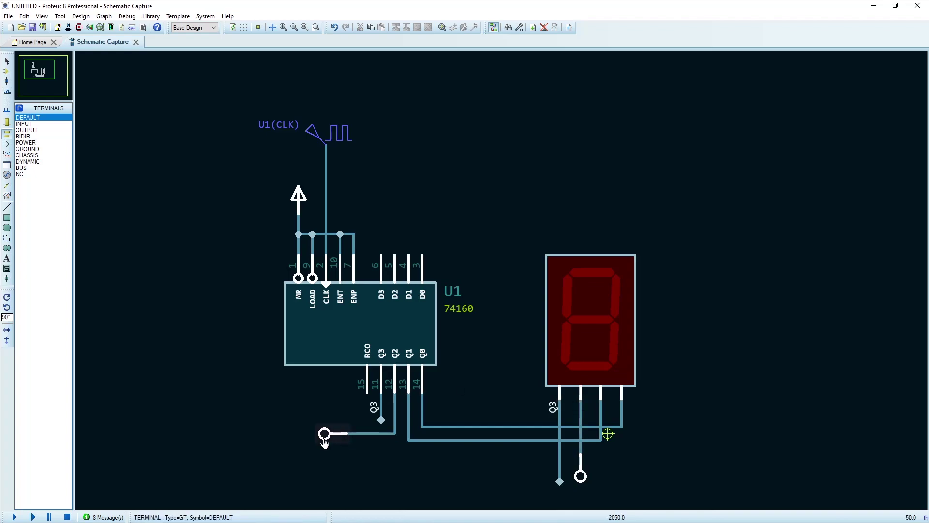
double_click(324, 434)
type("Q2")
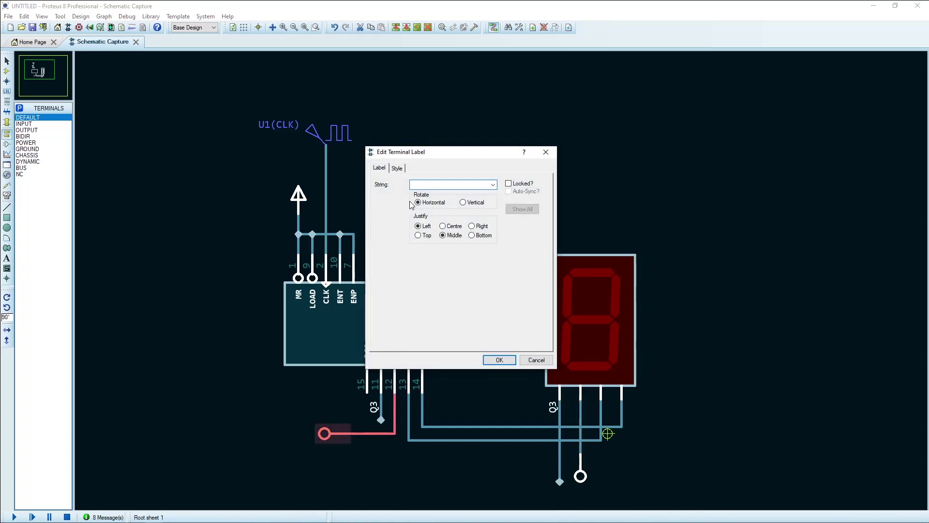
left_click(499, 359)
Label the display's terminal Q2, then run and stop a test simulation
double_click(581, 474)
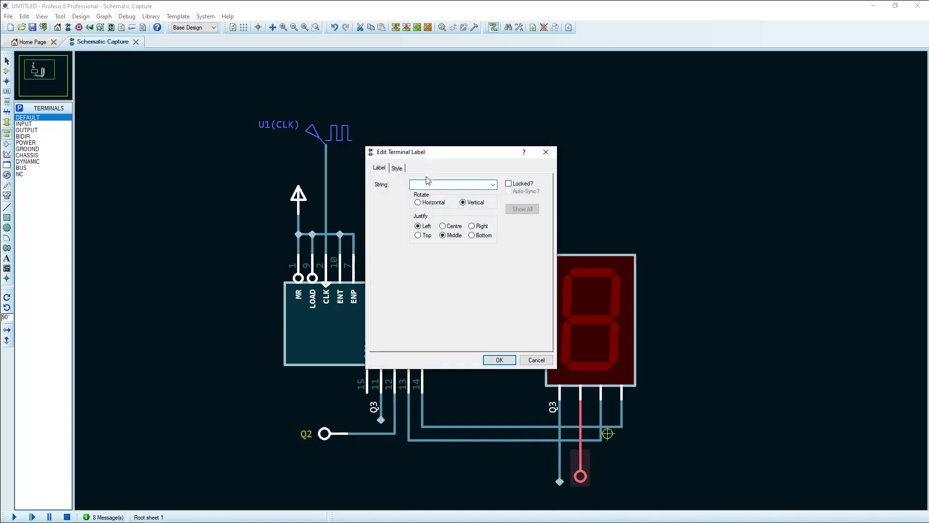
left_click(493, 185)
left_click(479, 203)
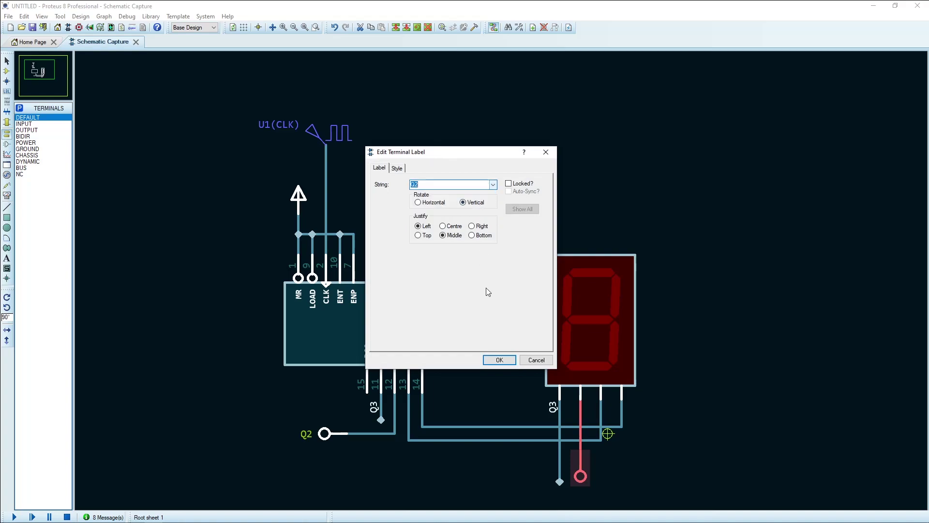
left_click(499, 360)
left_click(14, 517)
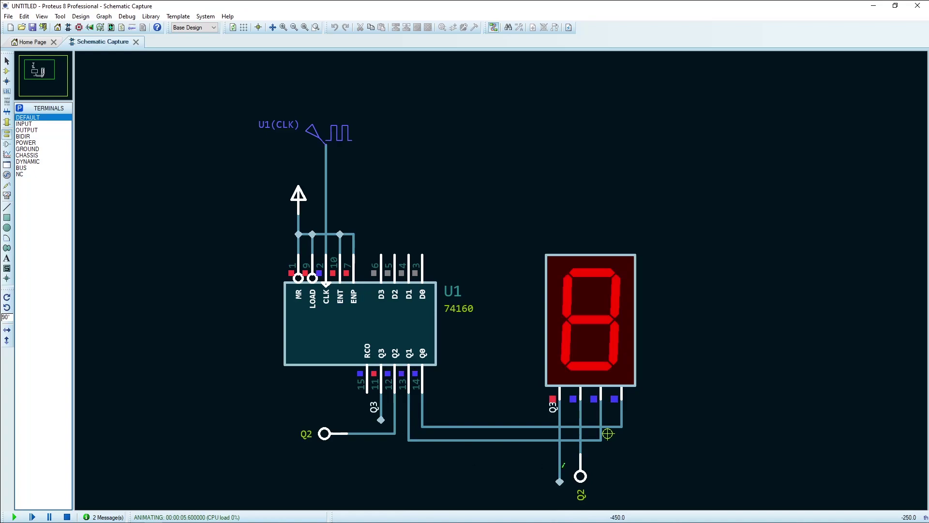
key("shift+Pause")
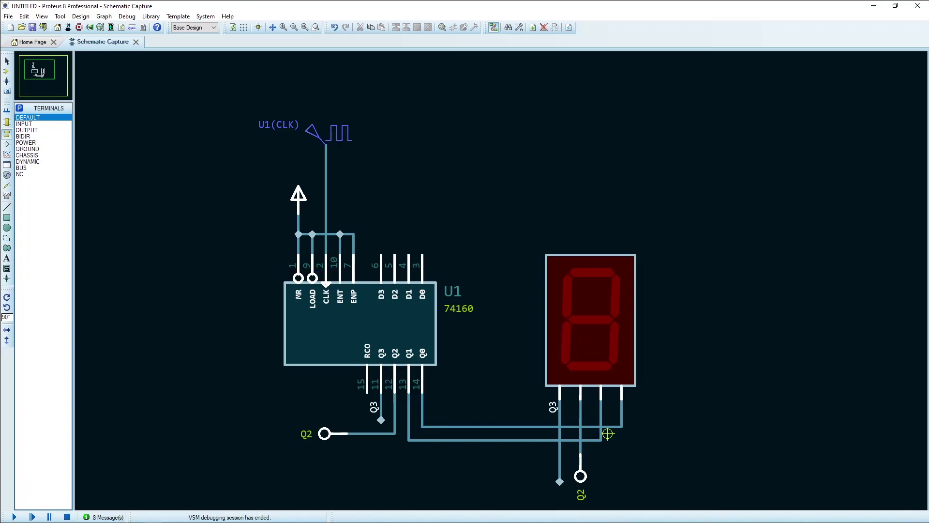
Browse the INPUT, OUTPUT and DEFAULT terminal types and settle on INPUT
left_click(42, 125)
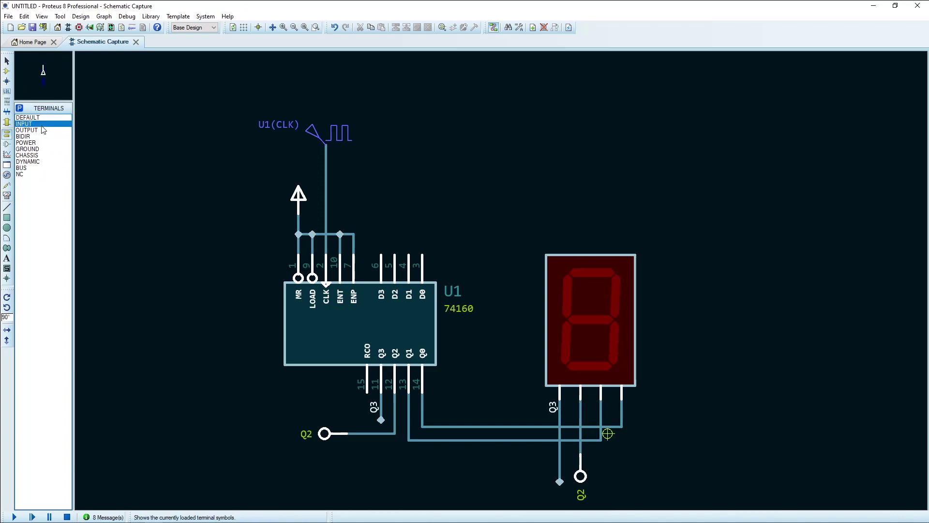
left_click(40, 130)
left_click(47, 119)
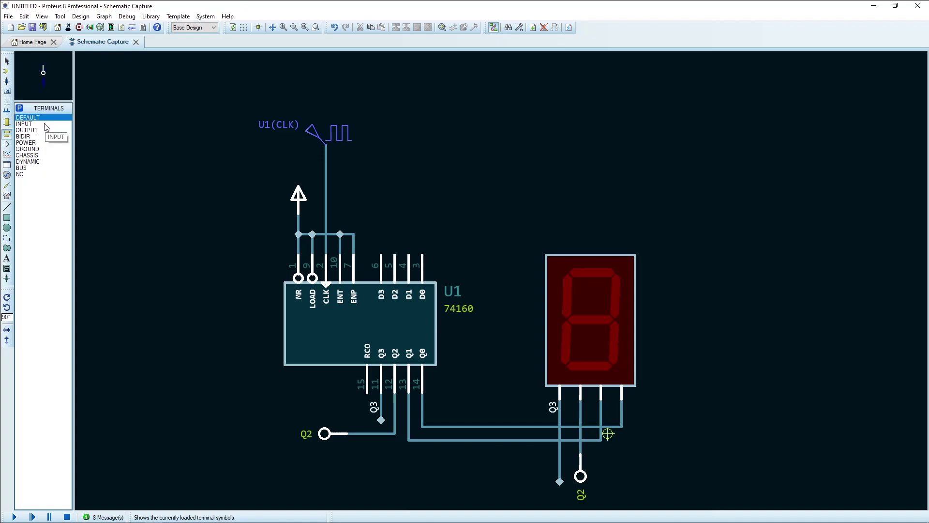
left_click(44, 125)
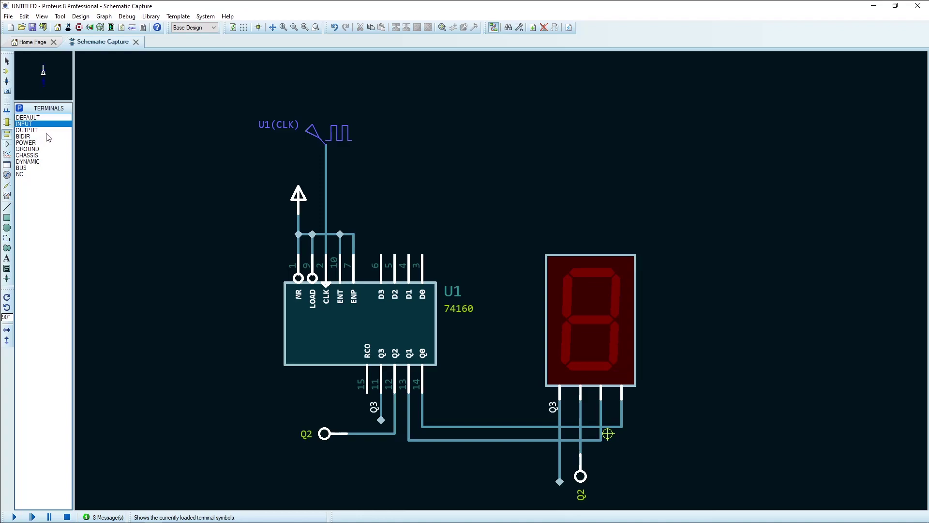
Delete the CLK wire, move the clock generator left, and wire it to an OUTPUT terminal
right_click(326, 187)
left_click(372, 214)
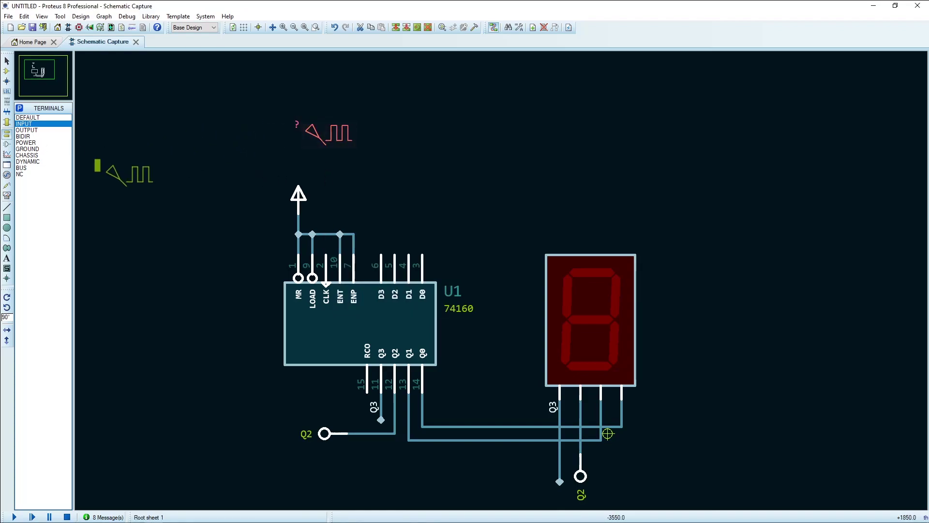
left_click_drag(97, 166, 105, 173)
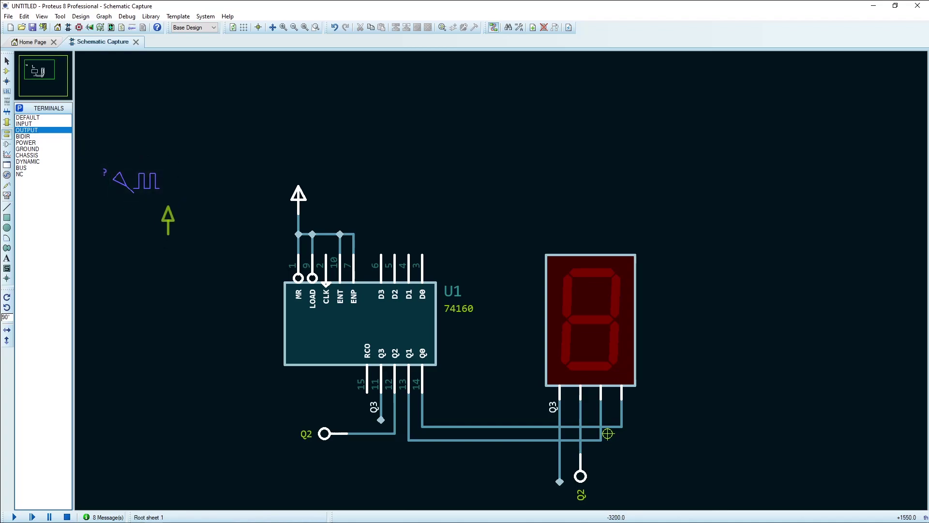
key("KP_Add")
key("KP_Add")
key("KP_Add")
left_click(146, 220)
left_click(146, 220)
left_click(135, 191)
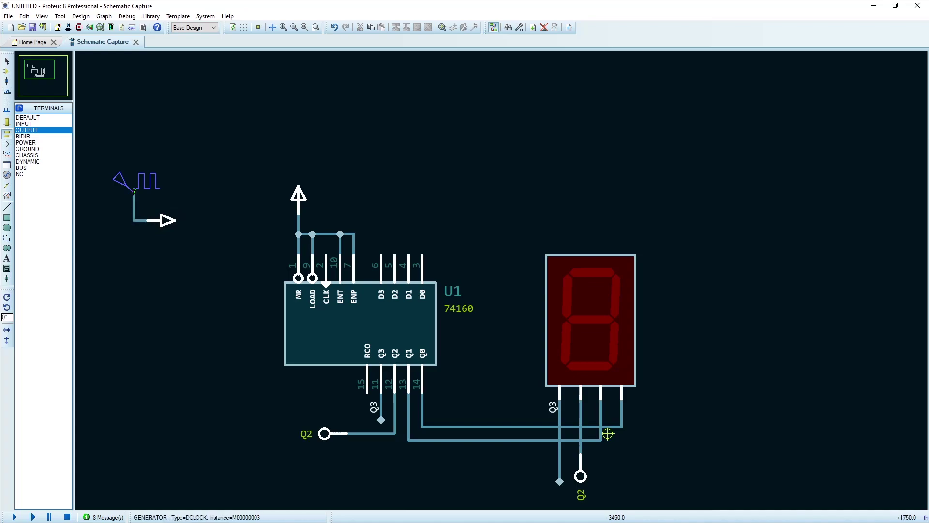
Place a downward INPUT terminal above U1 and wire it to the CLK pin
left_click(35, 124)
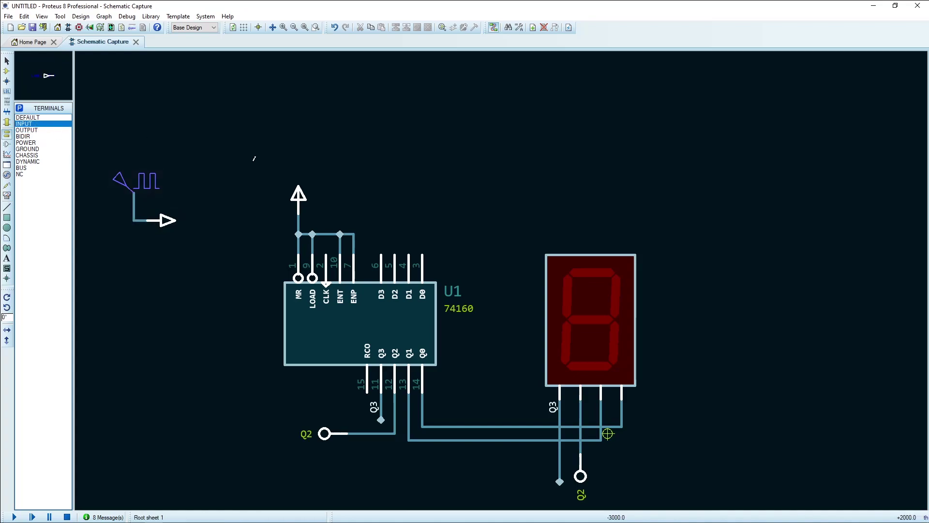
key("KP_Subtract")
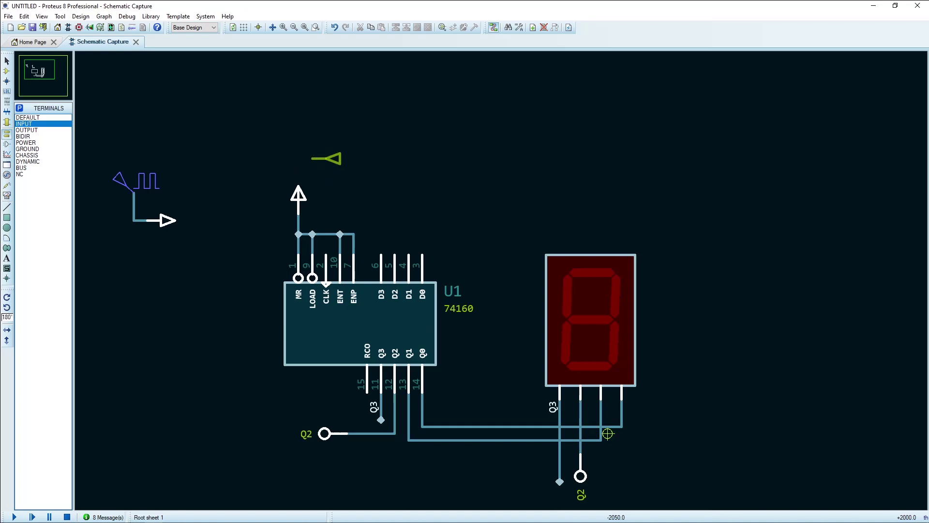
left_click(326, 171)
left_click(326, 172)
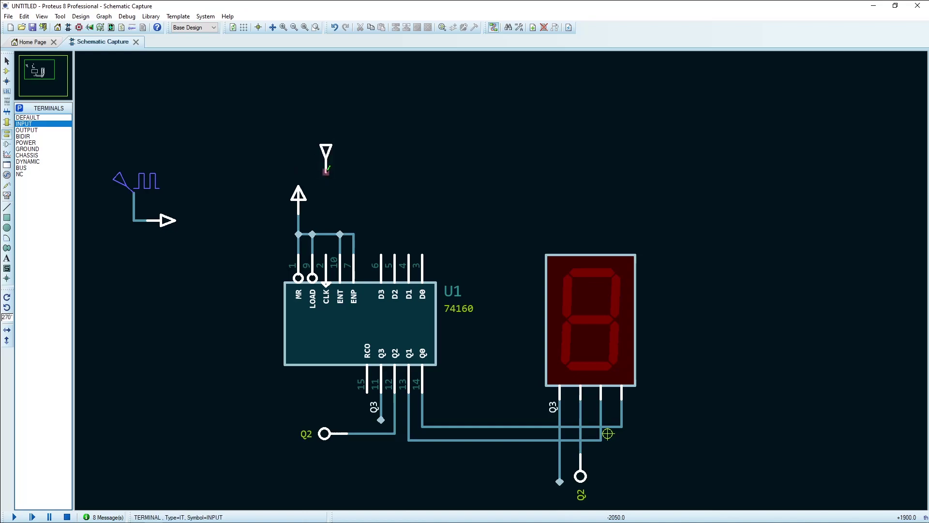
left_click(326, 255)
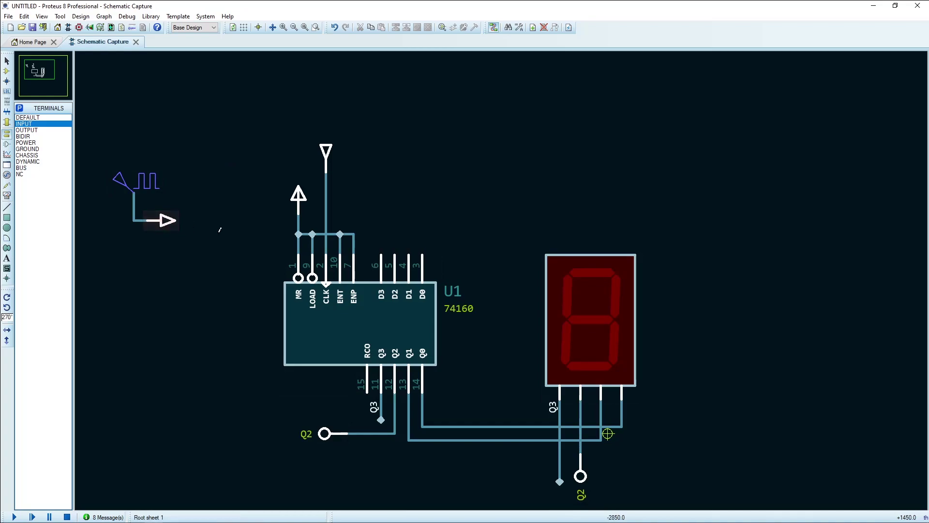
Label both new terminals CLK, then run and stop a quick test simulation
double_click(165, 222)
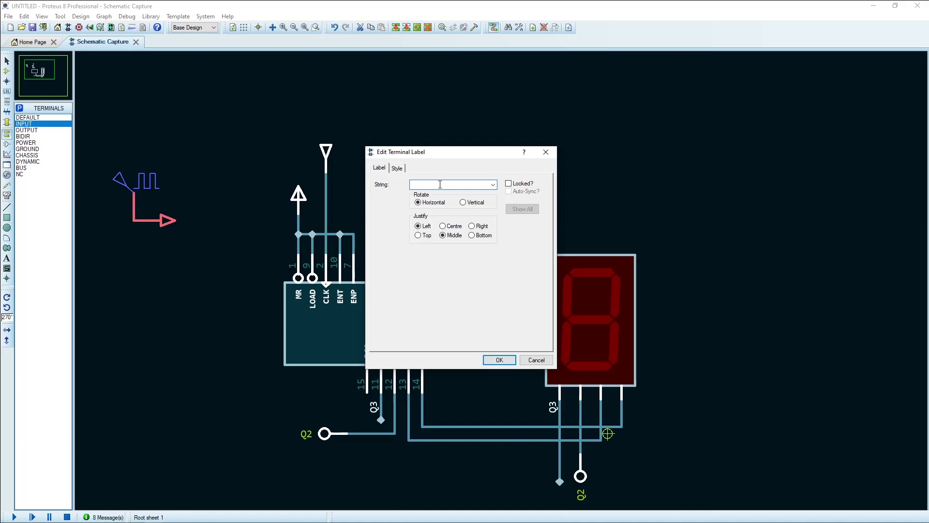
type("CLK")
key("Return")
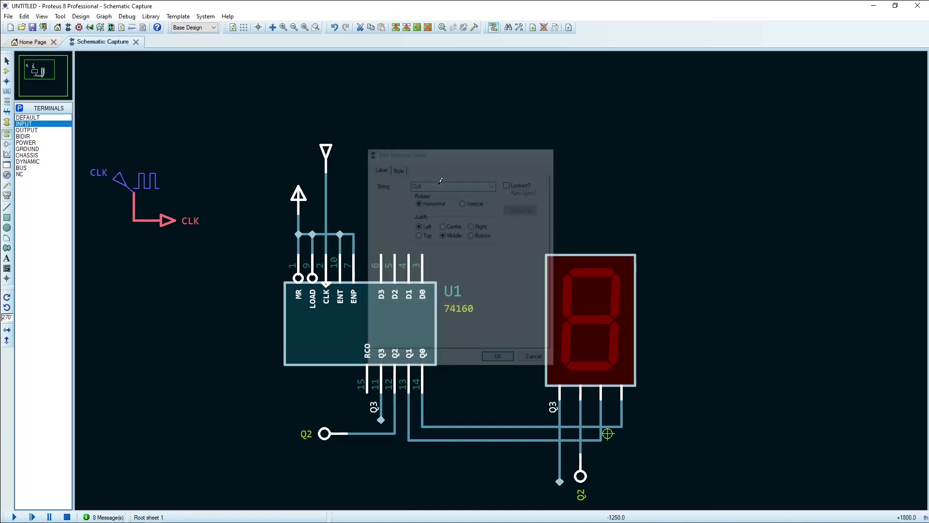
double_click(326, 152)
type("CLK")
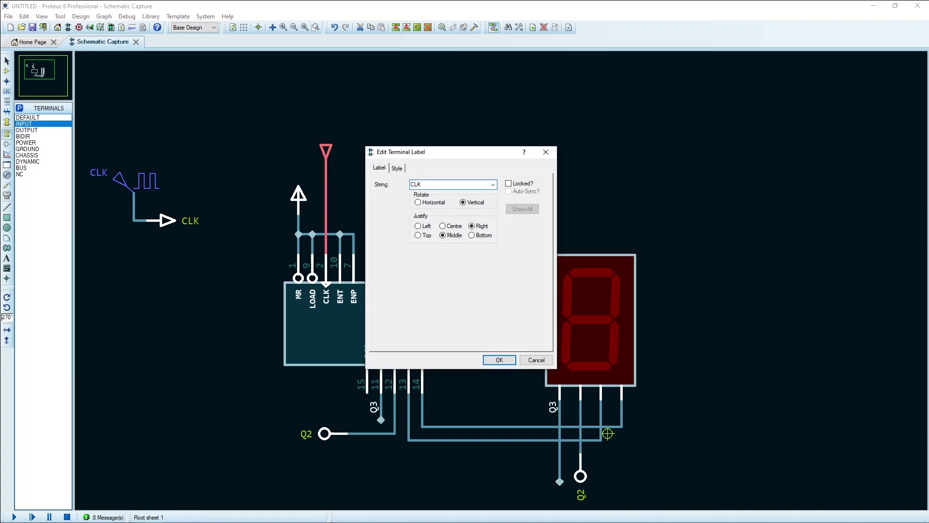
key("Return")
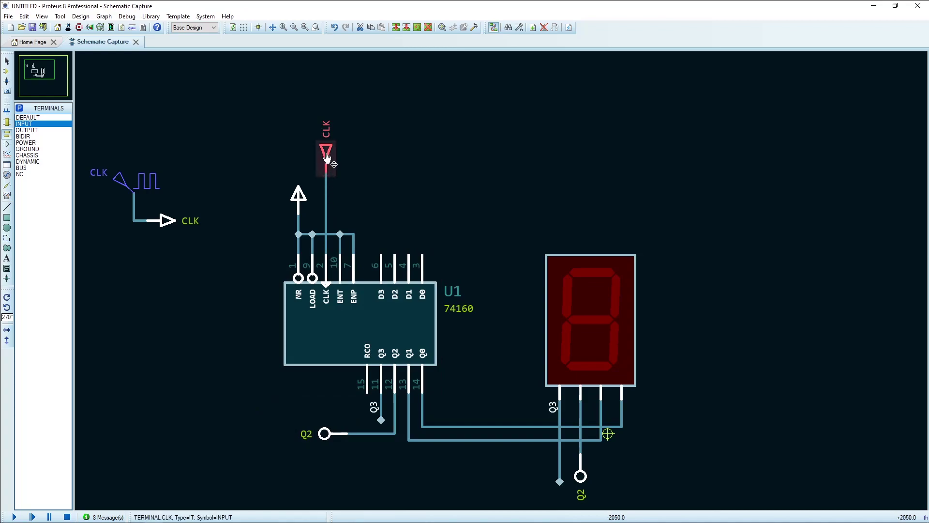
left_click(14, 517)
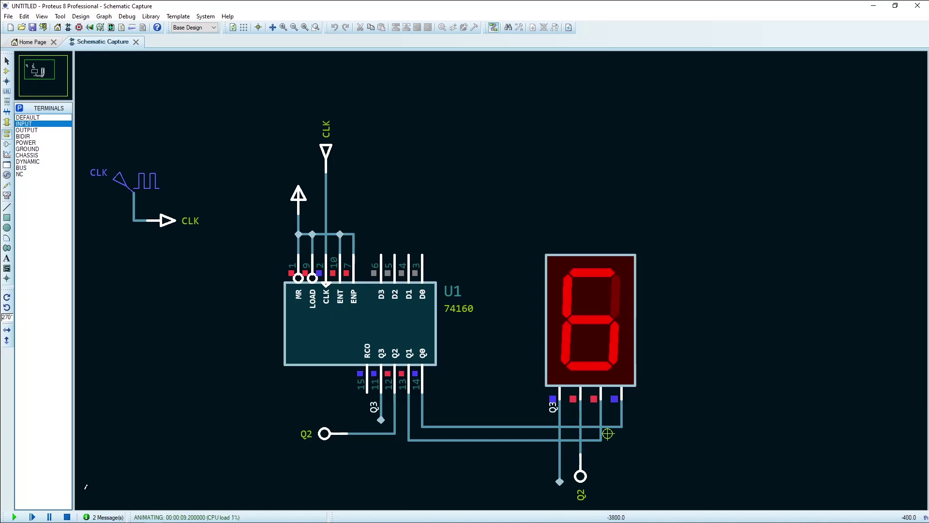
left_click(67, 516)
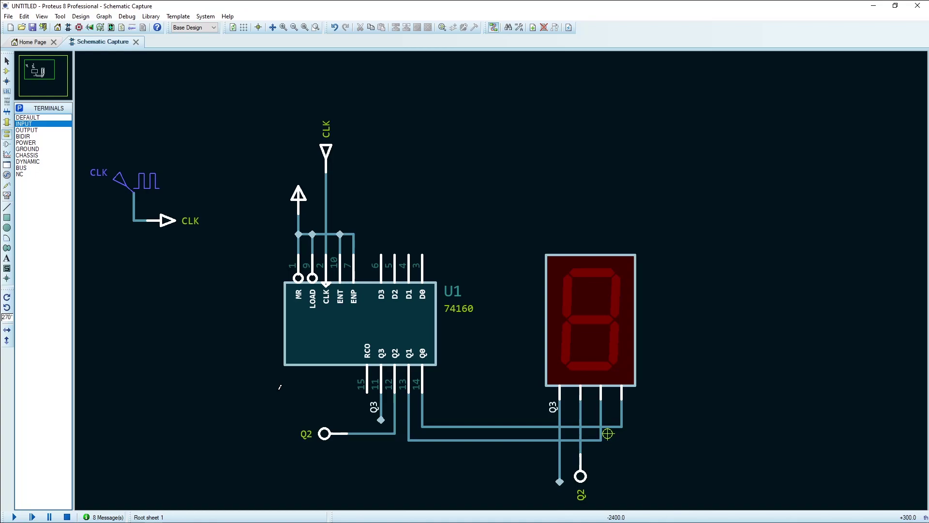
Delete the Q0–Q3 wires and terminals at the 74160 counter outputs
left_click(23, 167)
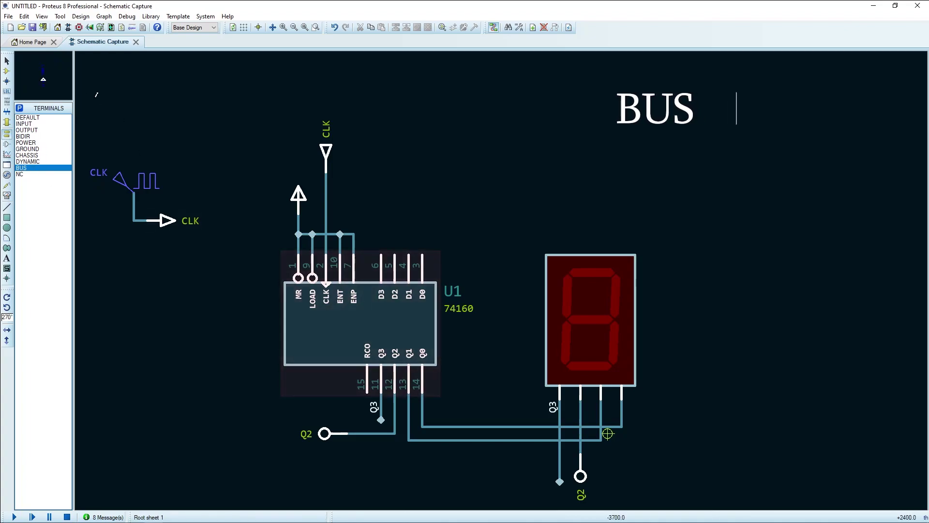
left_click(7, 62)
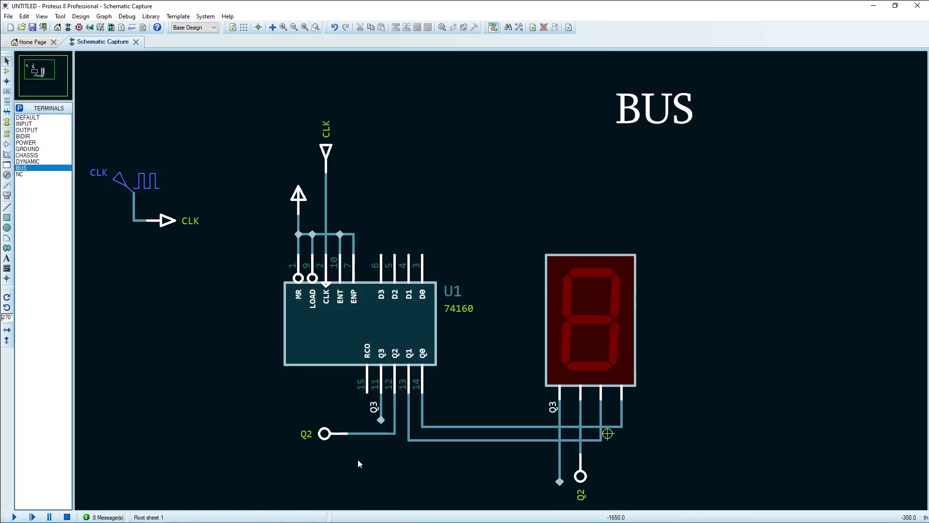
left_click(328, 439)
key("Delete")
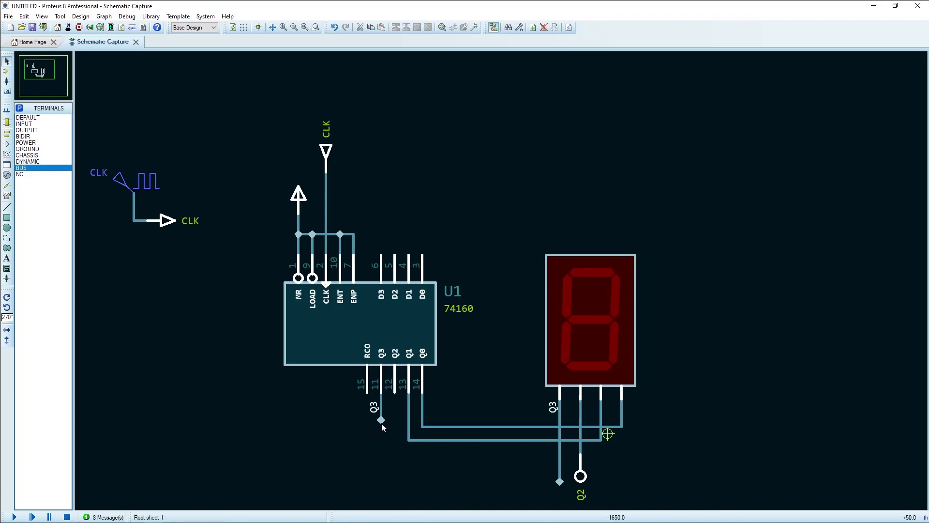
left_click(381, 409)
key("Delete")
left_click(409, 416)
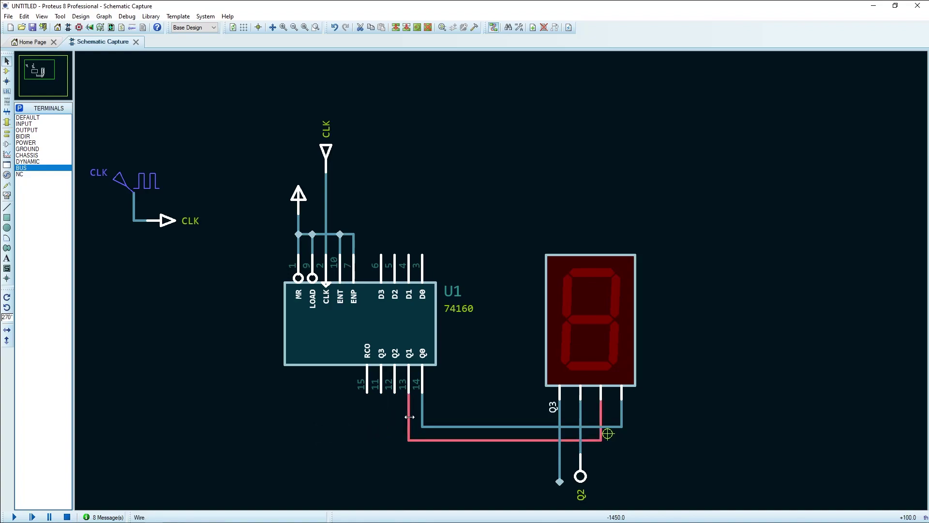
key("Delete")
left_click(423, 416)
key("Delete")
Delete the remaining Q3 and Q2 wires and terminals below the display
left_click(560, 416)
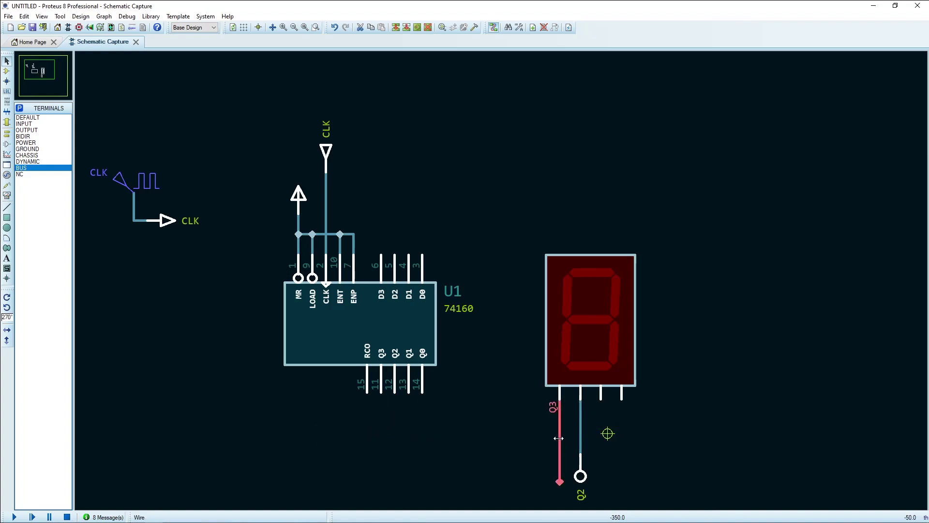
key("Delete")
left_click(580, 435)
key("Delete")
left_click(582, 462)
key("Delete")
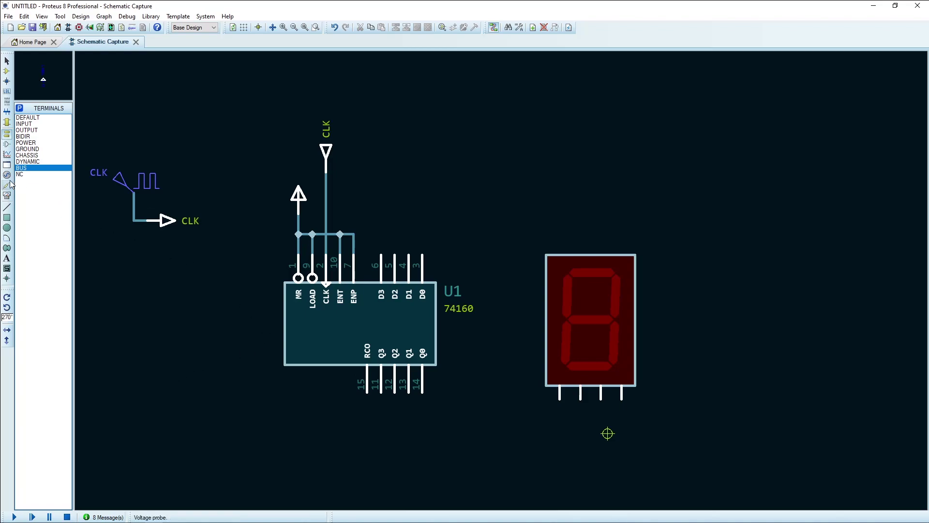
Draw a horizontal bus running under the 74160 counter and the 7-segment display
key("F5")
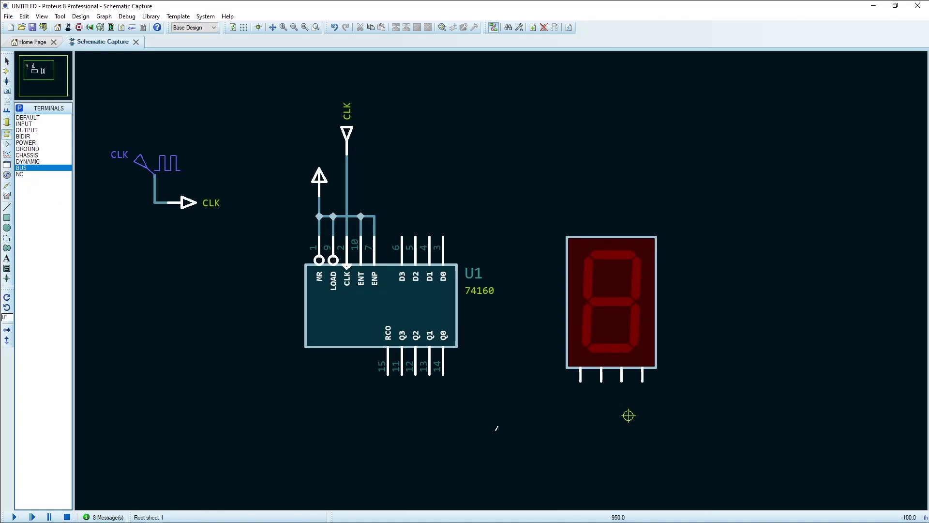
right_click(504, 428)
mouse_move(551, 434)
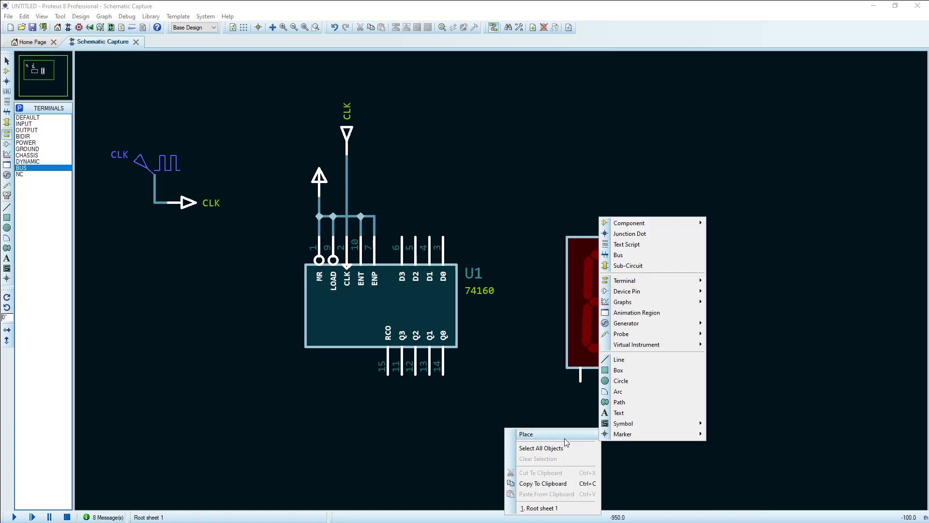
left_click(644, 256)
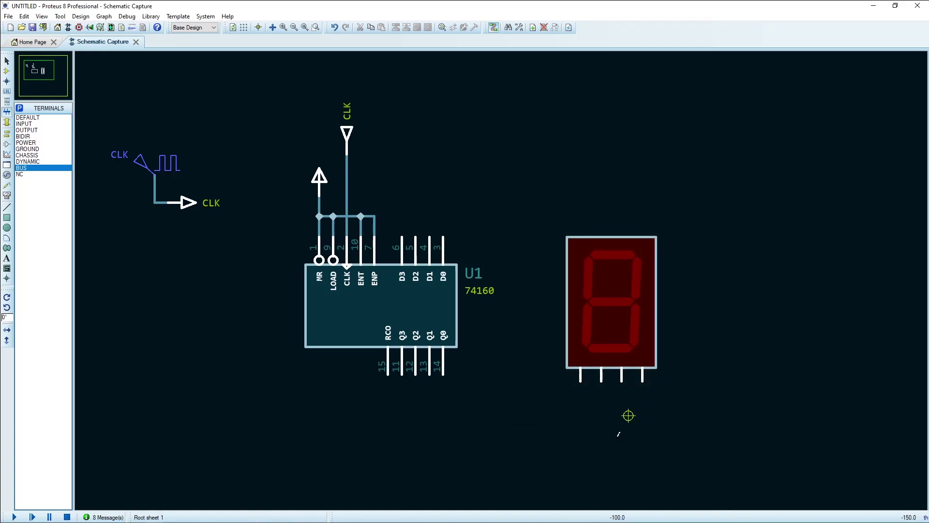
left_click(643, 434)
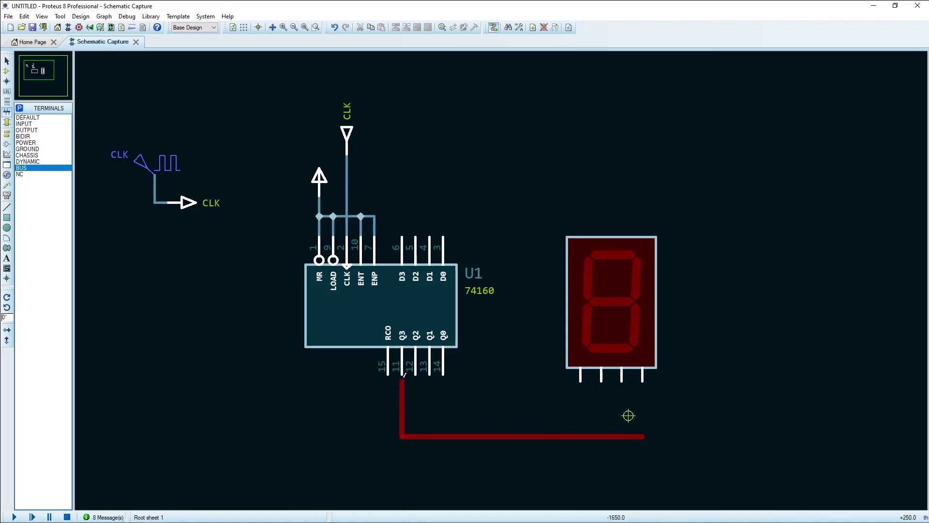
double_click(401, 435)
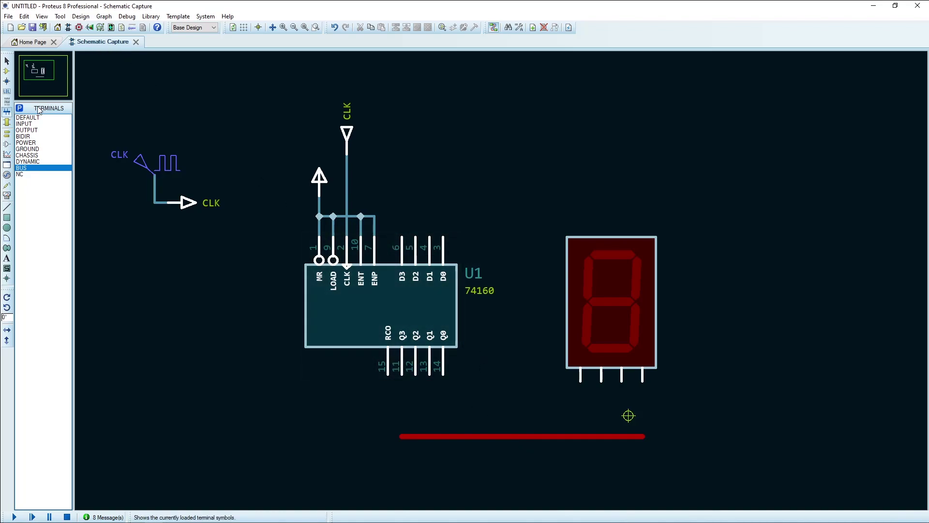
Wire U1's Q3, Q2, Q1 and Q0 outputs down onto the bus
scroll(531, 410, "up", 1)
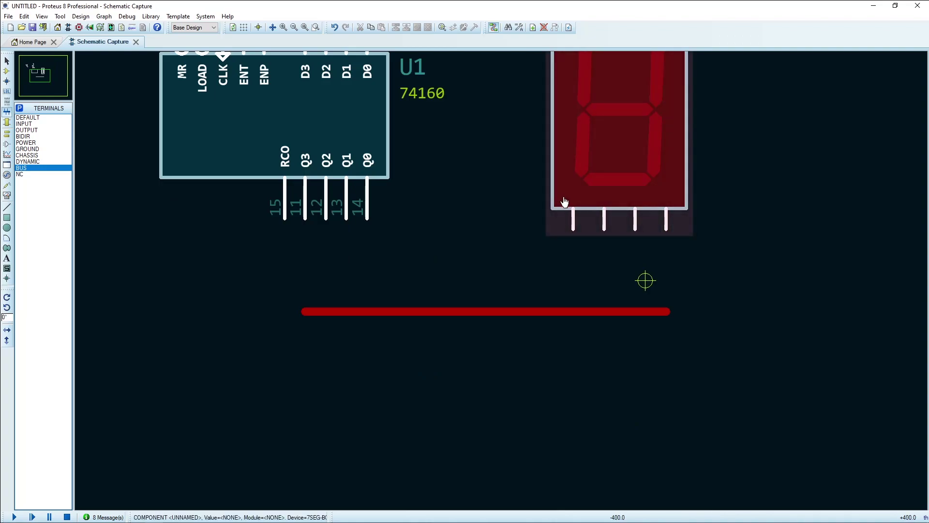
left_click(305, 217)
left_click(304, 311)
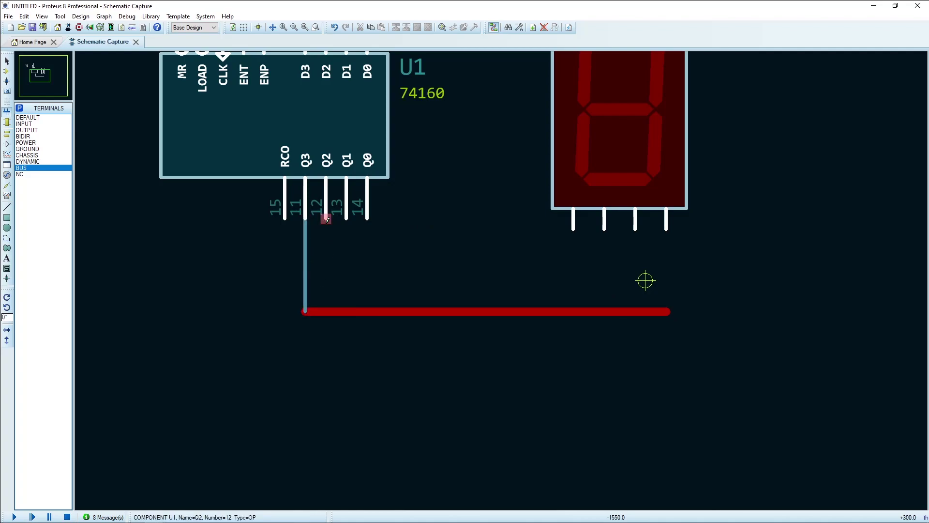
left_click(326, 219)
left_click(327, 312)
left_click(347, 219)
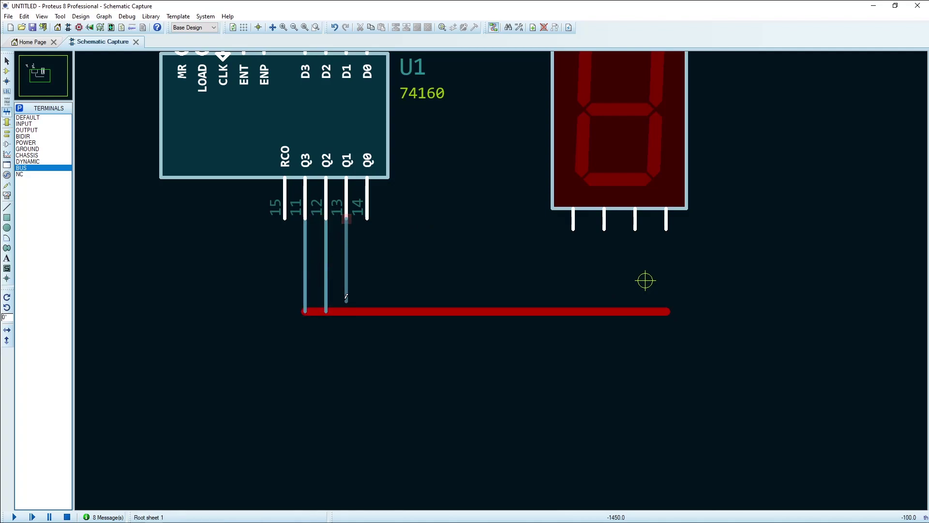
left_click(347, 310)
left_click(367, 218)
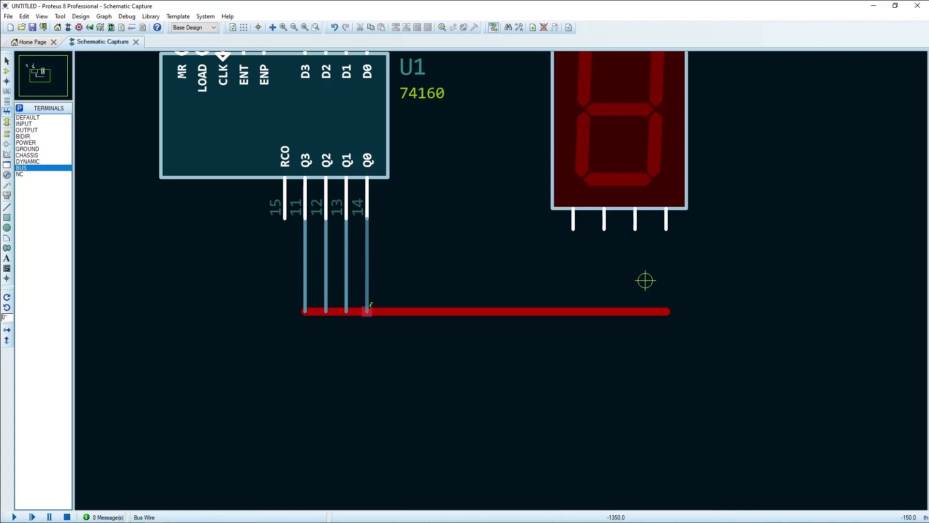
left_click(367, 310)
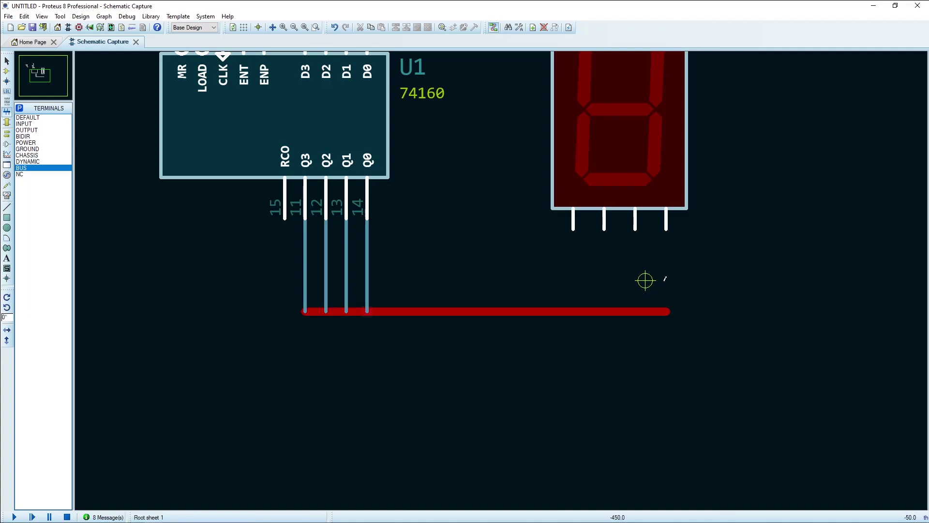
Wire all four 7-segment display input pins down onto the bus
left_click(667, 228)
left_click(667, 311)
left_click(635, 228)
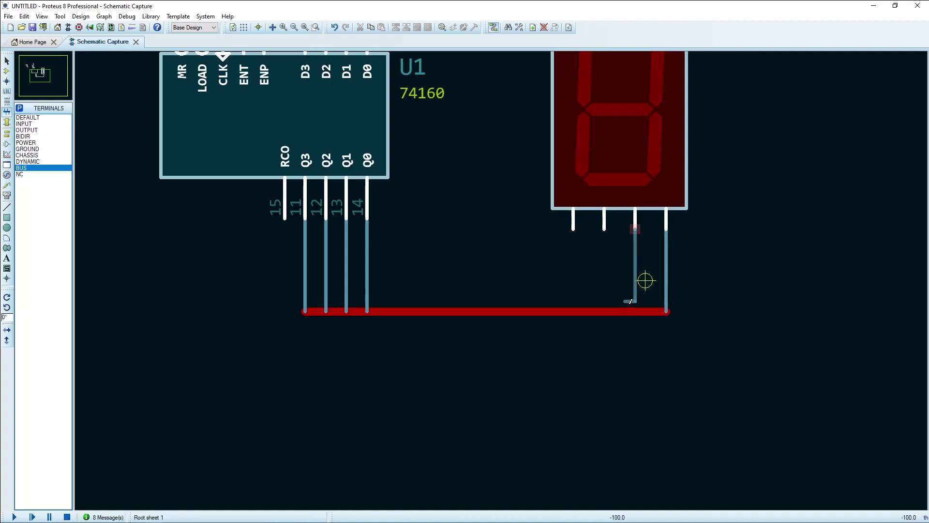
left_click(636, 311)
left_click(604, 227)
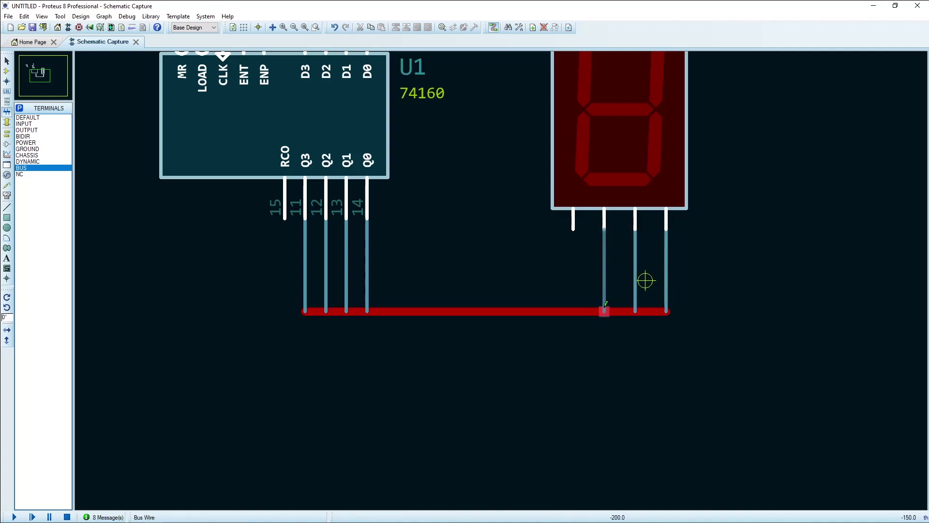
left_click(604, 311)
left_click(573, 227)
left_click(574, 311)
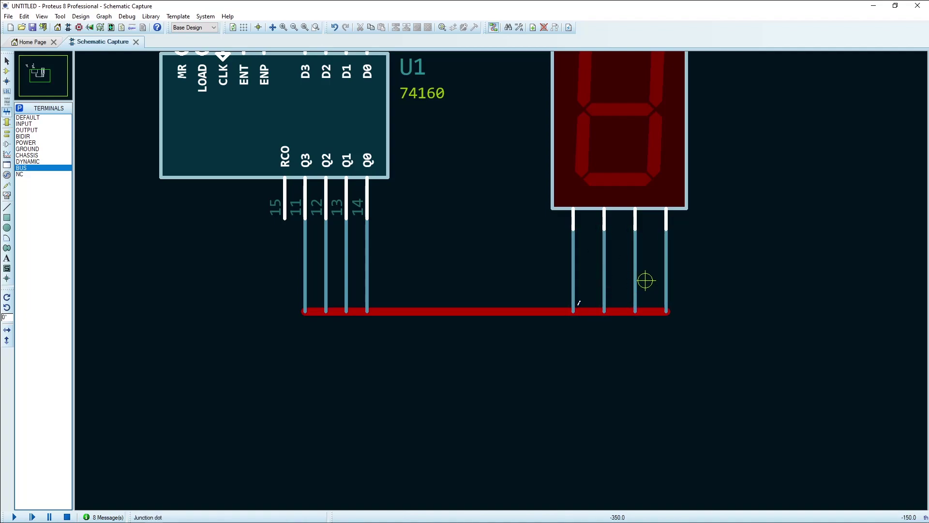
scroll(578, 302, "down", 1)
scroll(532, 270, "down", 1)
scroll(506, 255, "up", 2)
scroll(570, 314, "up", 1)
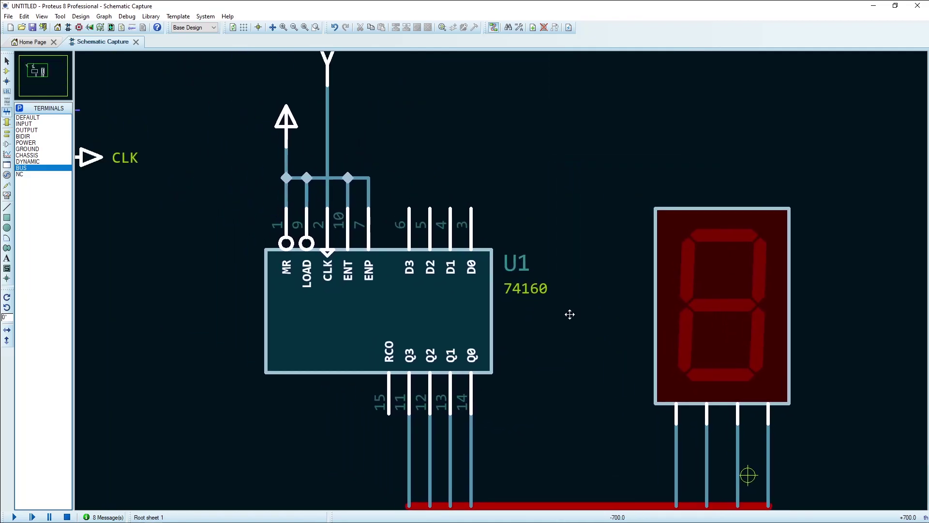
scroll(569, 315, "down", 1)
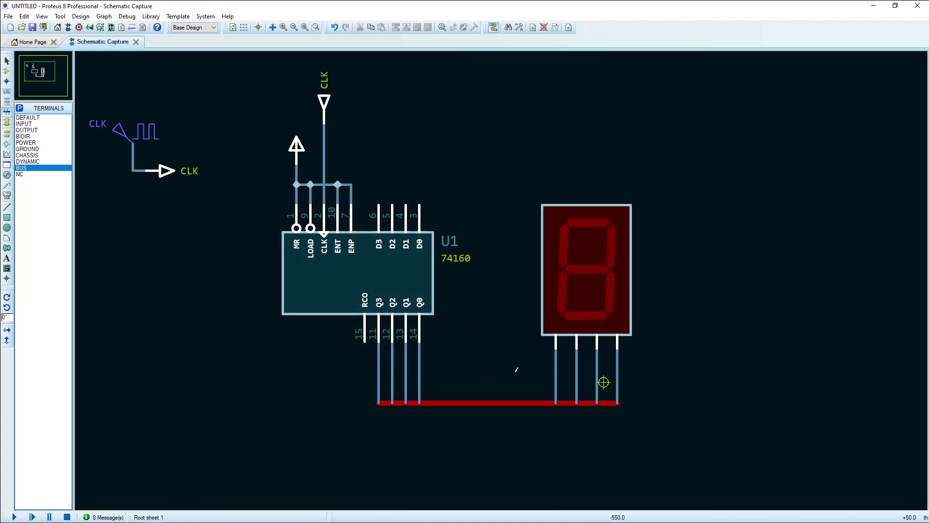
Label the counter's pin 14, 13, 12 and 11 wires Q0, Q1, Q2 and Q3
left_click(7, 92)
left_click(419, 367)
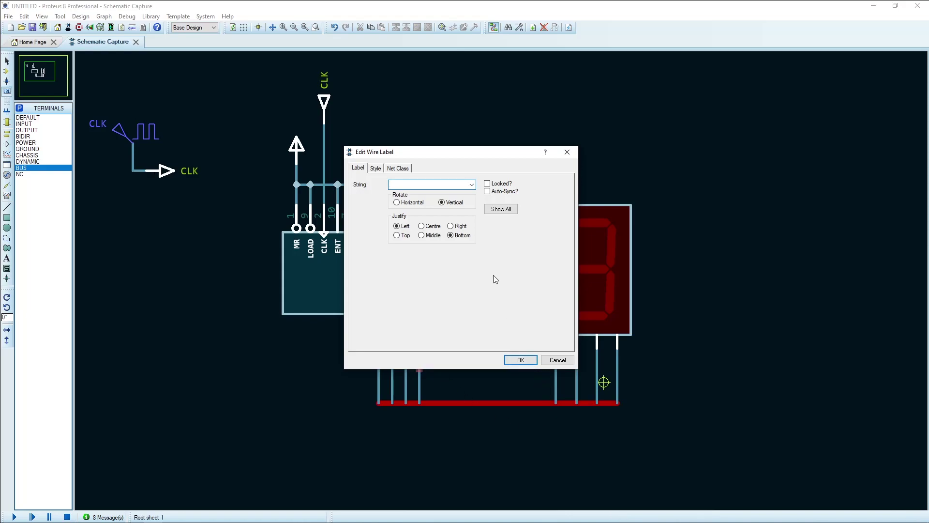
left_click_drag(478, 160, 579, 195)
type("Q0")
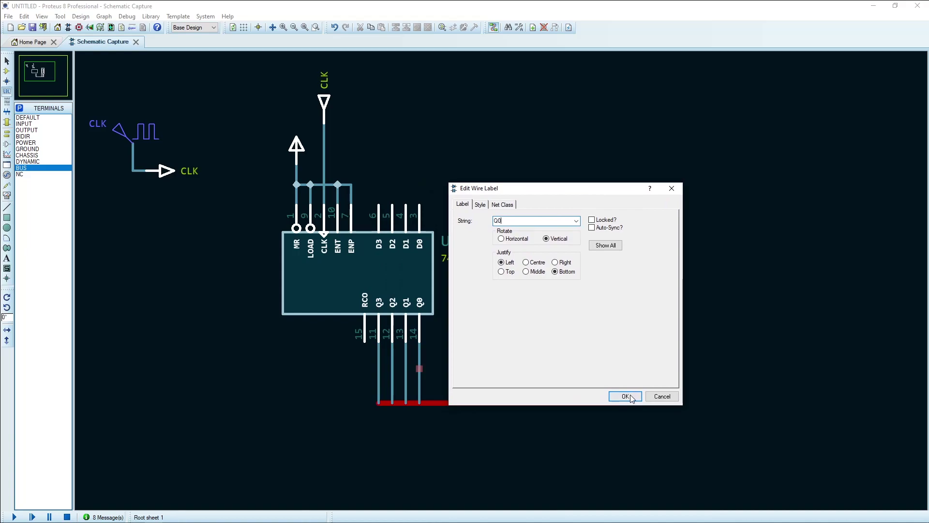
left_click(622, 394)
left_click(404, 372)
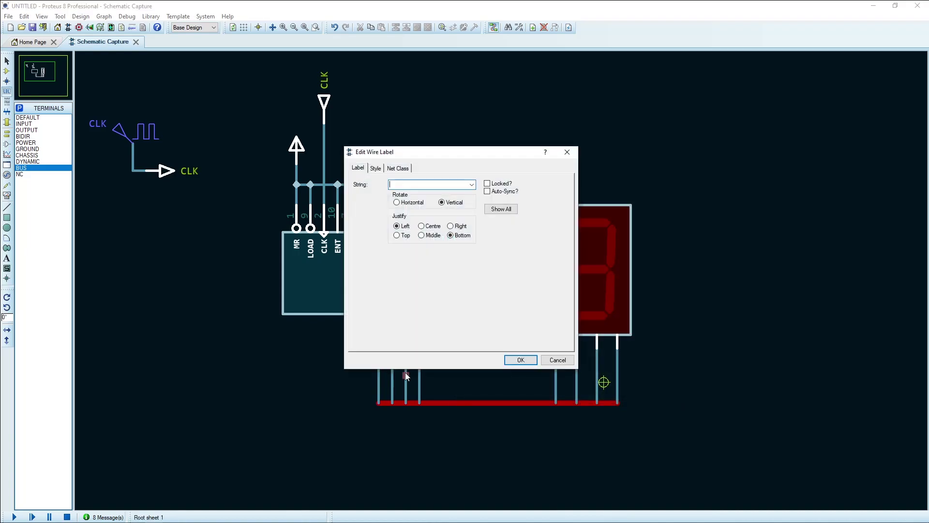
type("Q1")
left_click(520, 359)
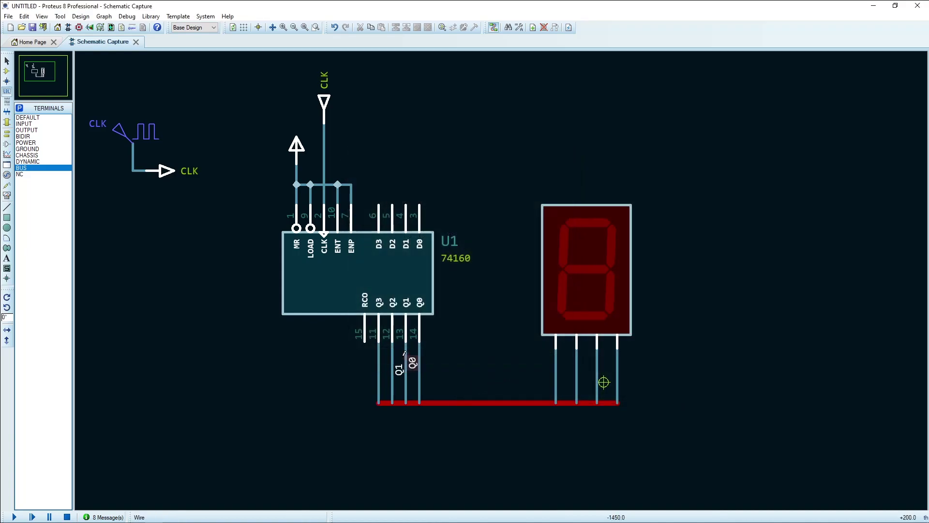
left_click(391, 357)
type("Q22")
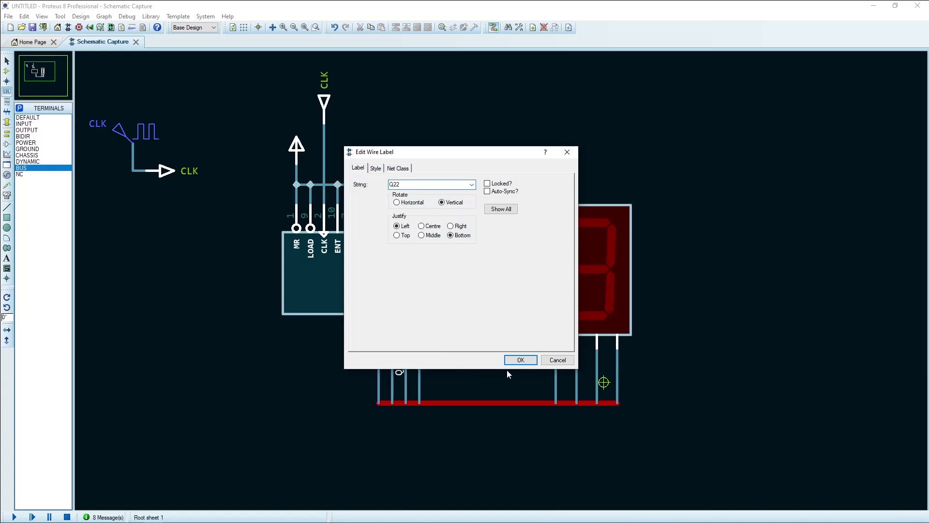
key("BackSpace")
left_click(516, 360)
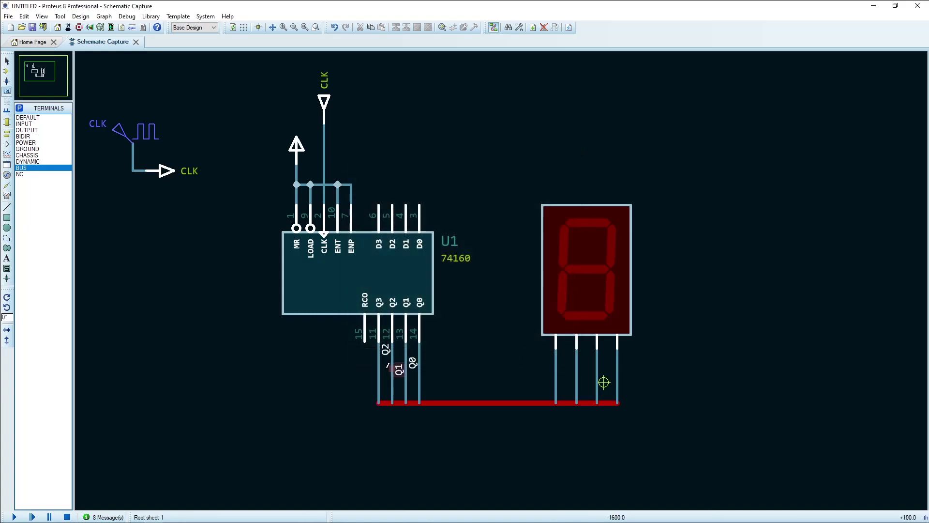
left_click(379, 374)
type("Q")
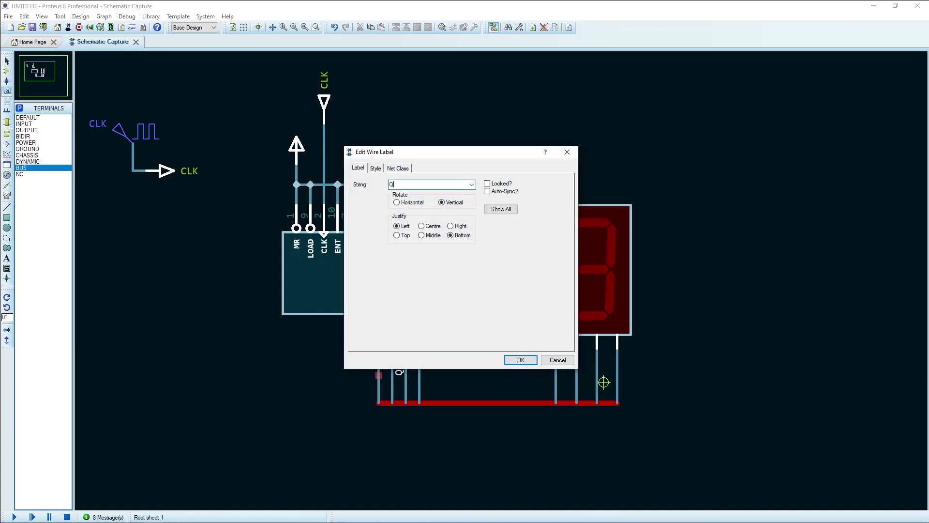
type("3")
left_click(513, 360)
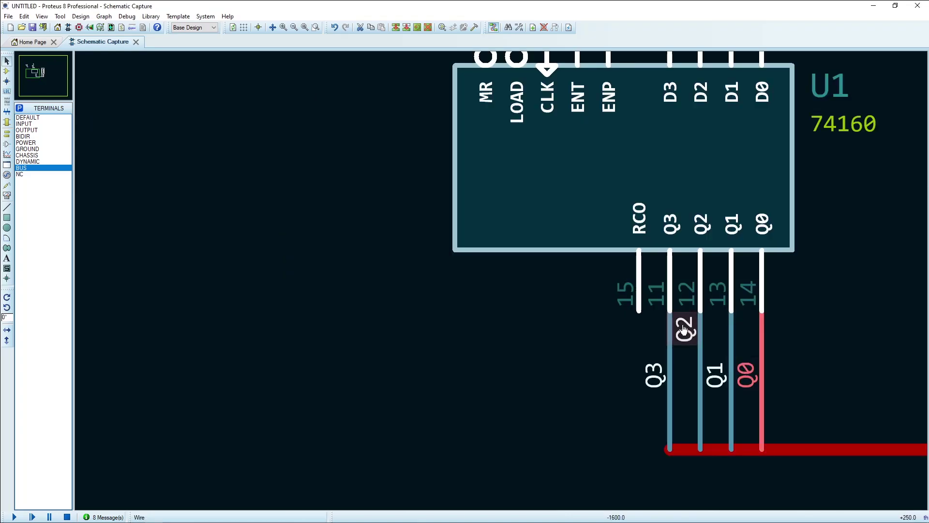
Label the display's four input wires Q3, Q2, Q1 and Q0 from left to right
scroll(495, 338, "down", 2)
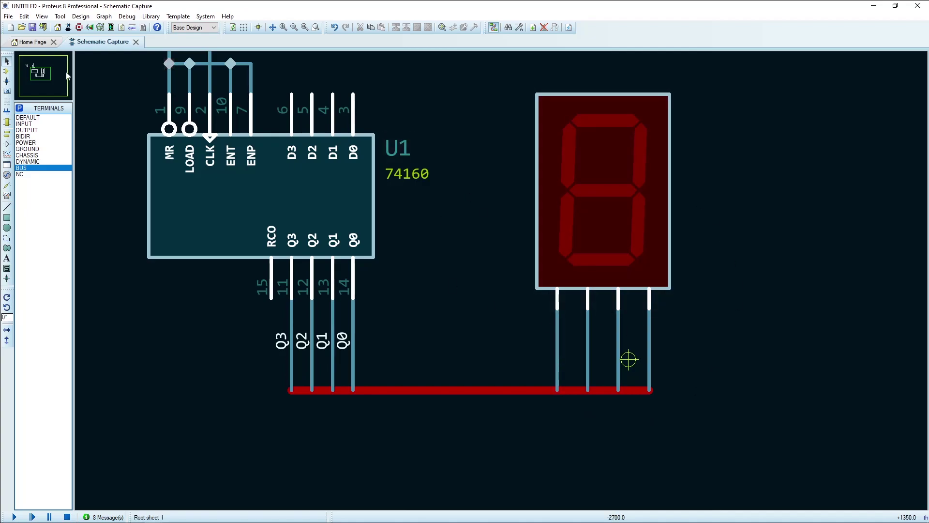
left_click(6, 91)
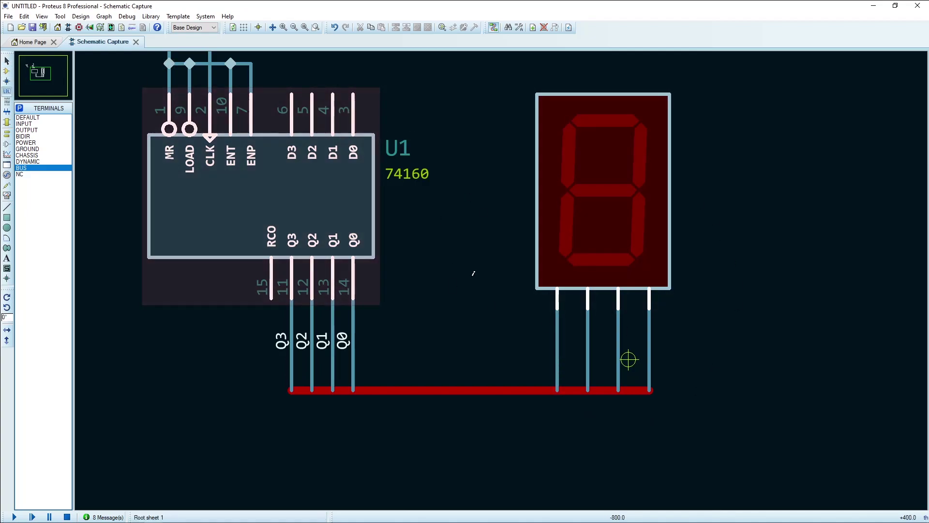
left_click(557, 348)
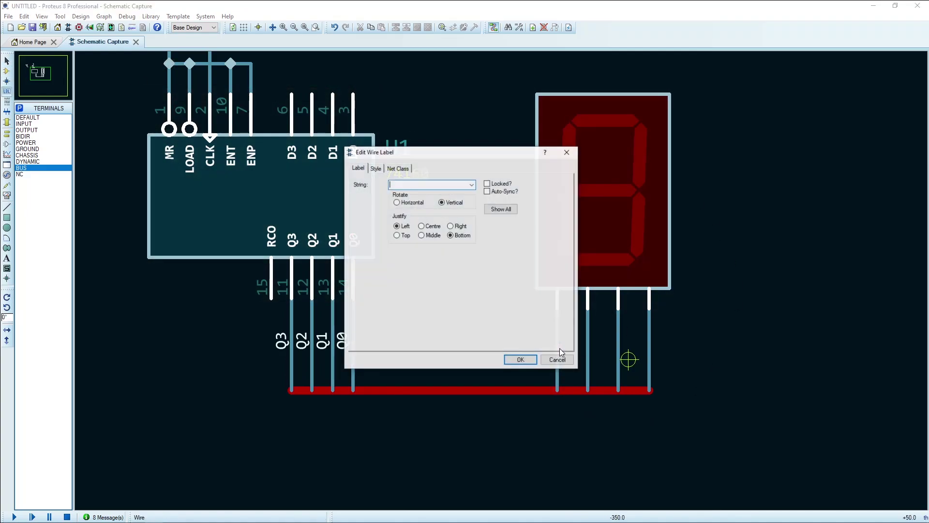
type("Q4")
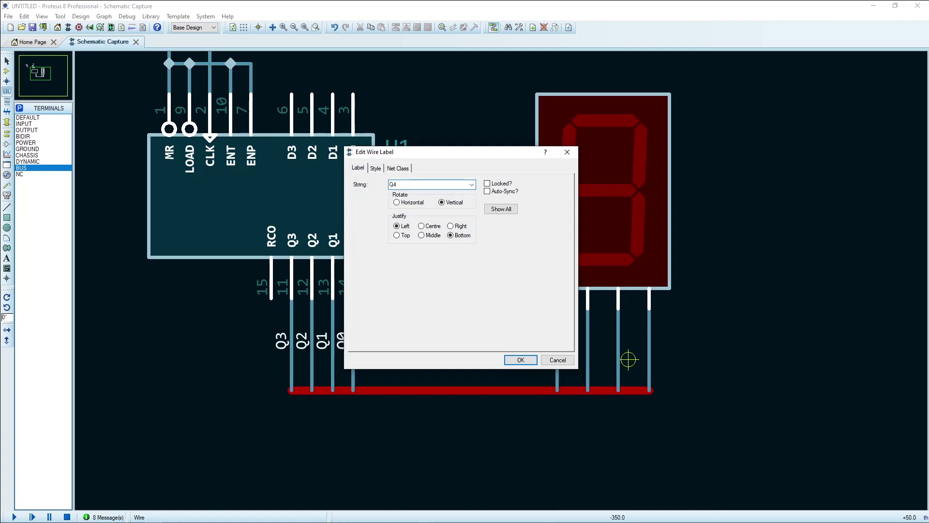
key("Return")
left_click(587, 342)
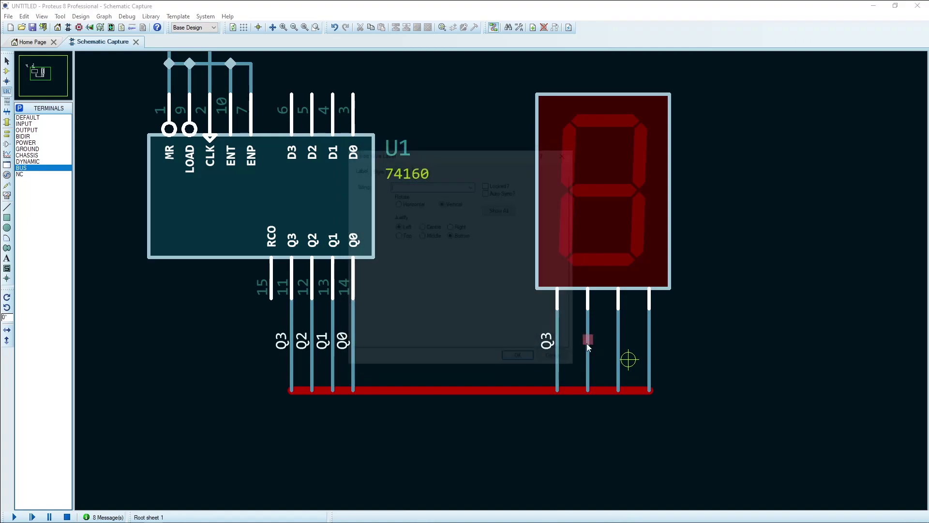
type("Q2")
key("Return")
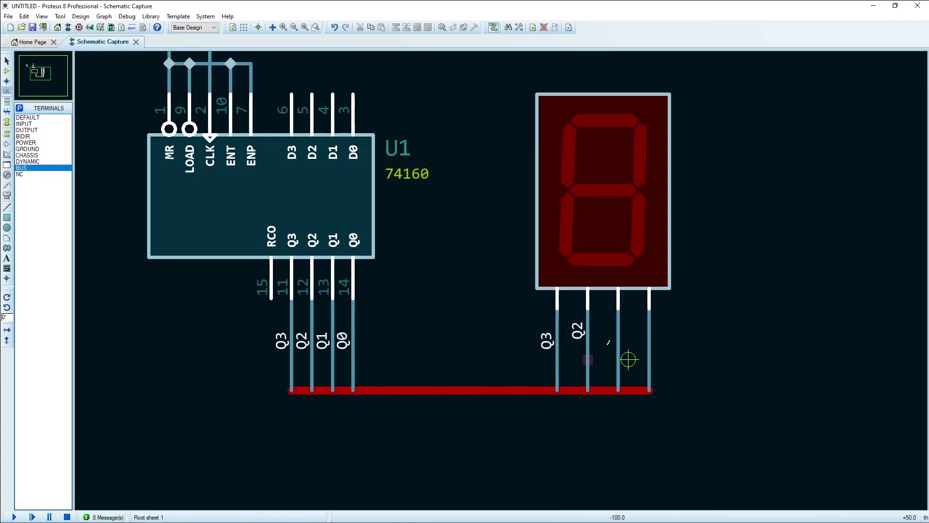
left_click(617, 349)
type("Q1")
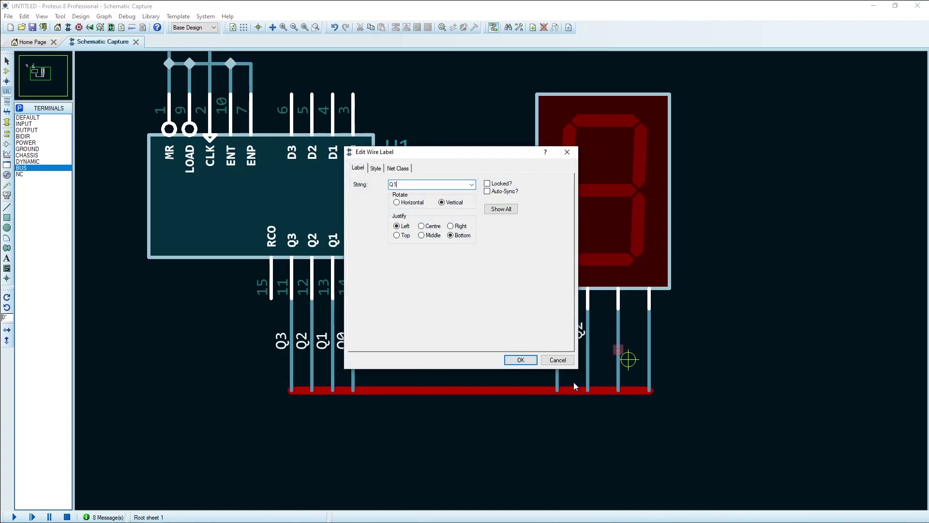
left_click(521, 359)
left_click(648, 349)
key("Return")
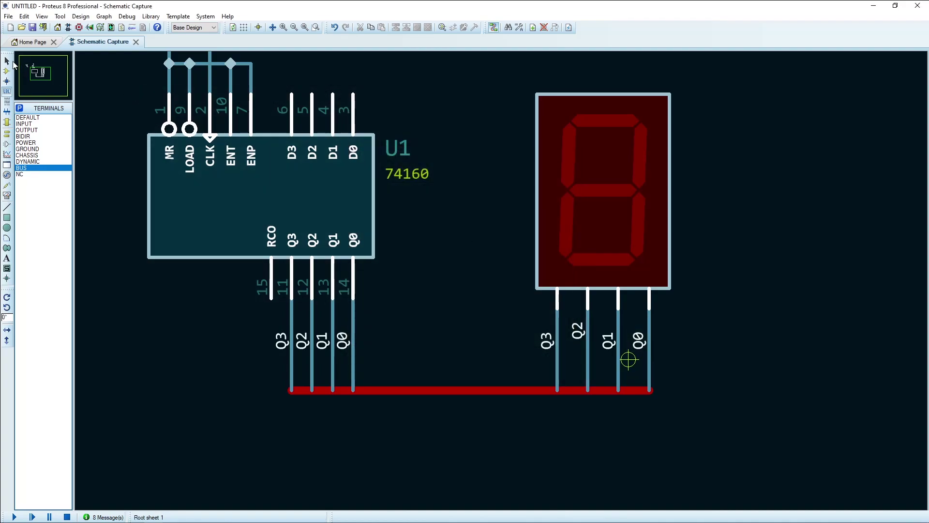
Check the display's Q2 wire label and bring the whole circuit into view
left_click(578, 333)
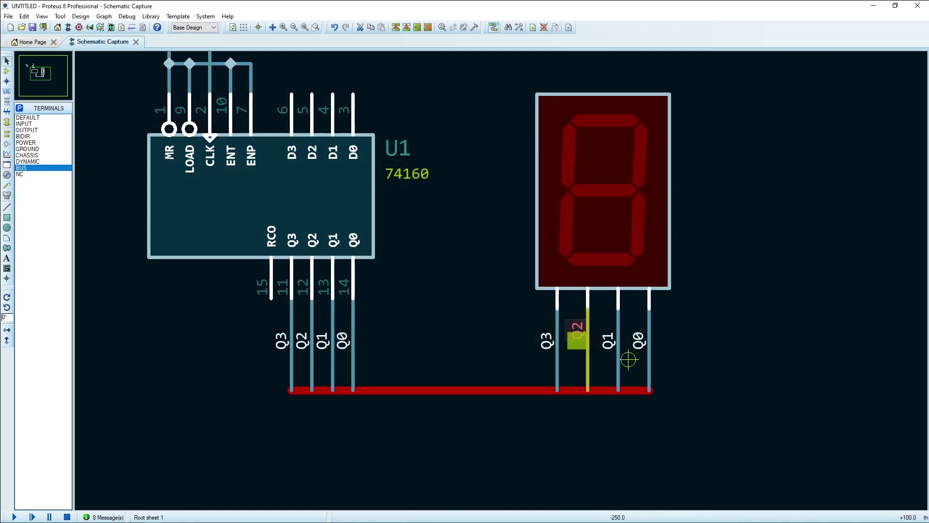
left_click(732, 333)
scroll(469, 266, "down", 2)
middle_click_drag(469, 265, 550, 355)
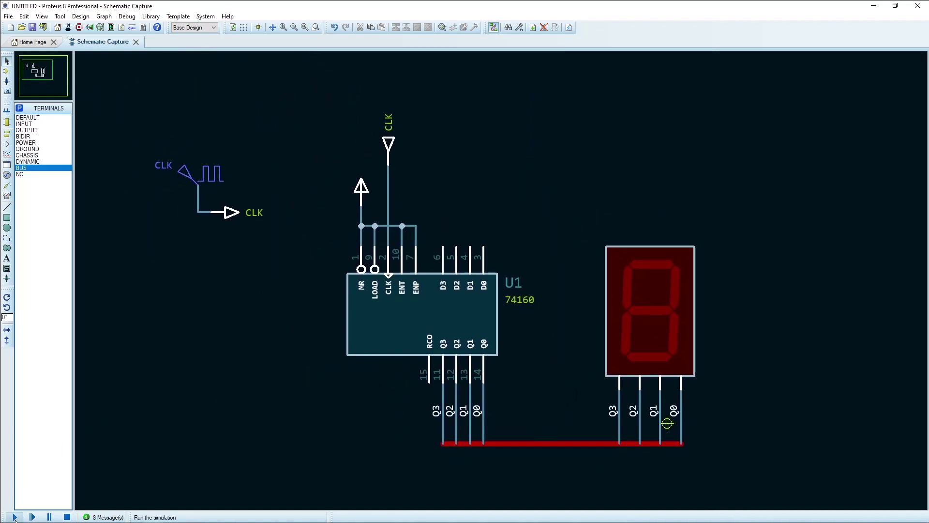
Run the simulation and watch the 7-segment display count up to 4
left_click(15, 516)
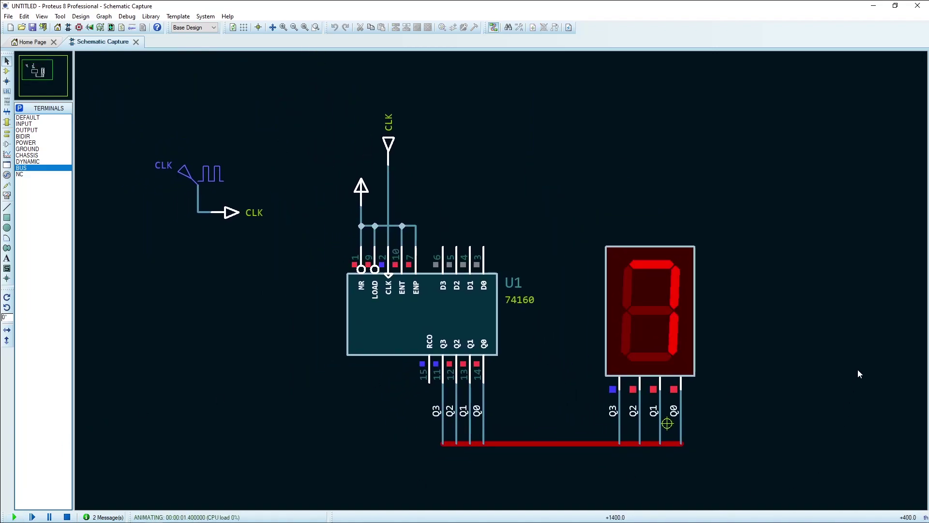